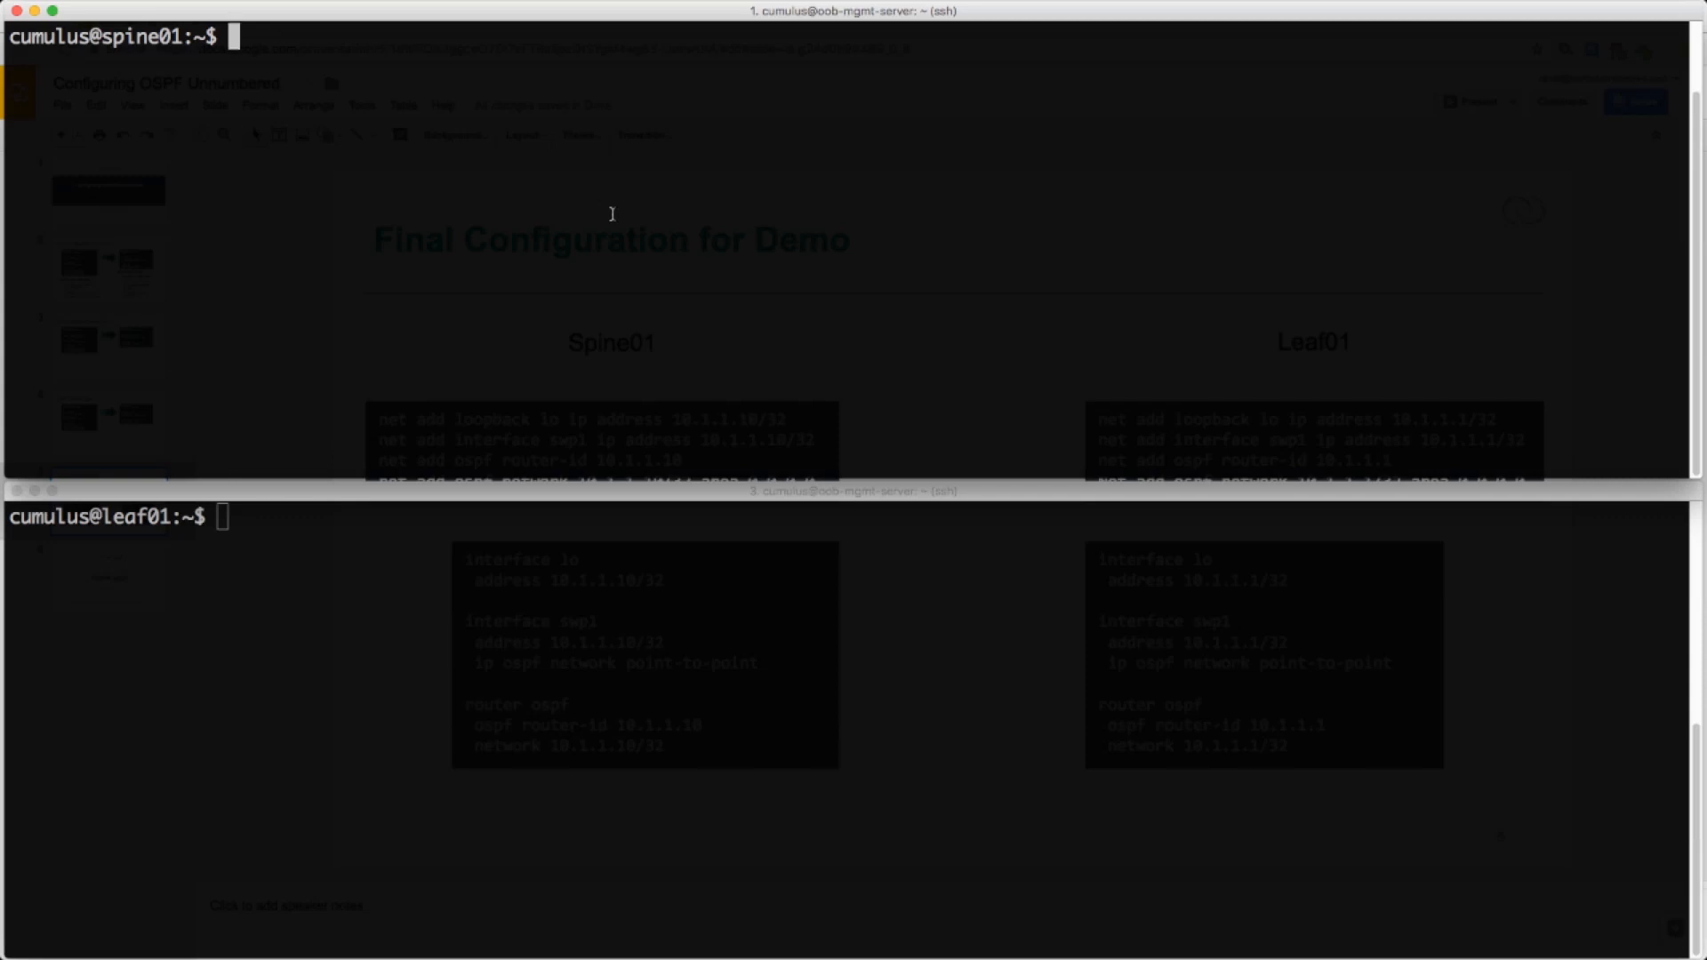
text(net add)
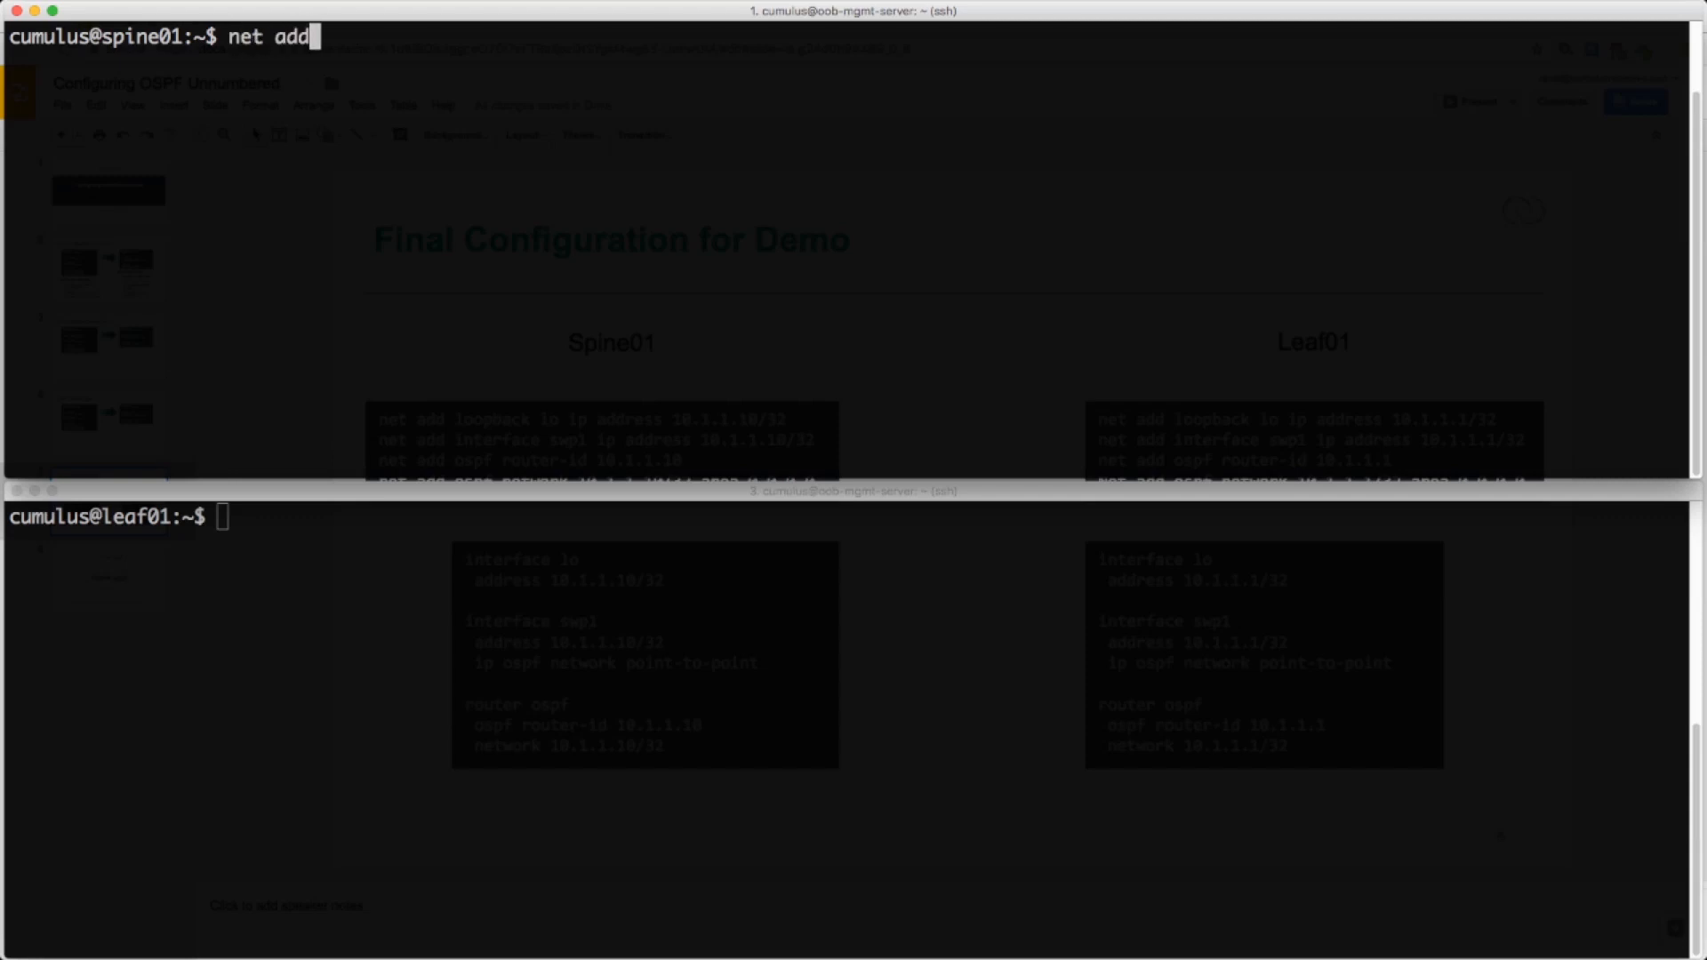
text( loopback l)
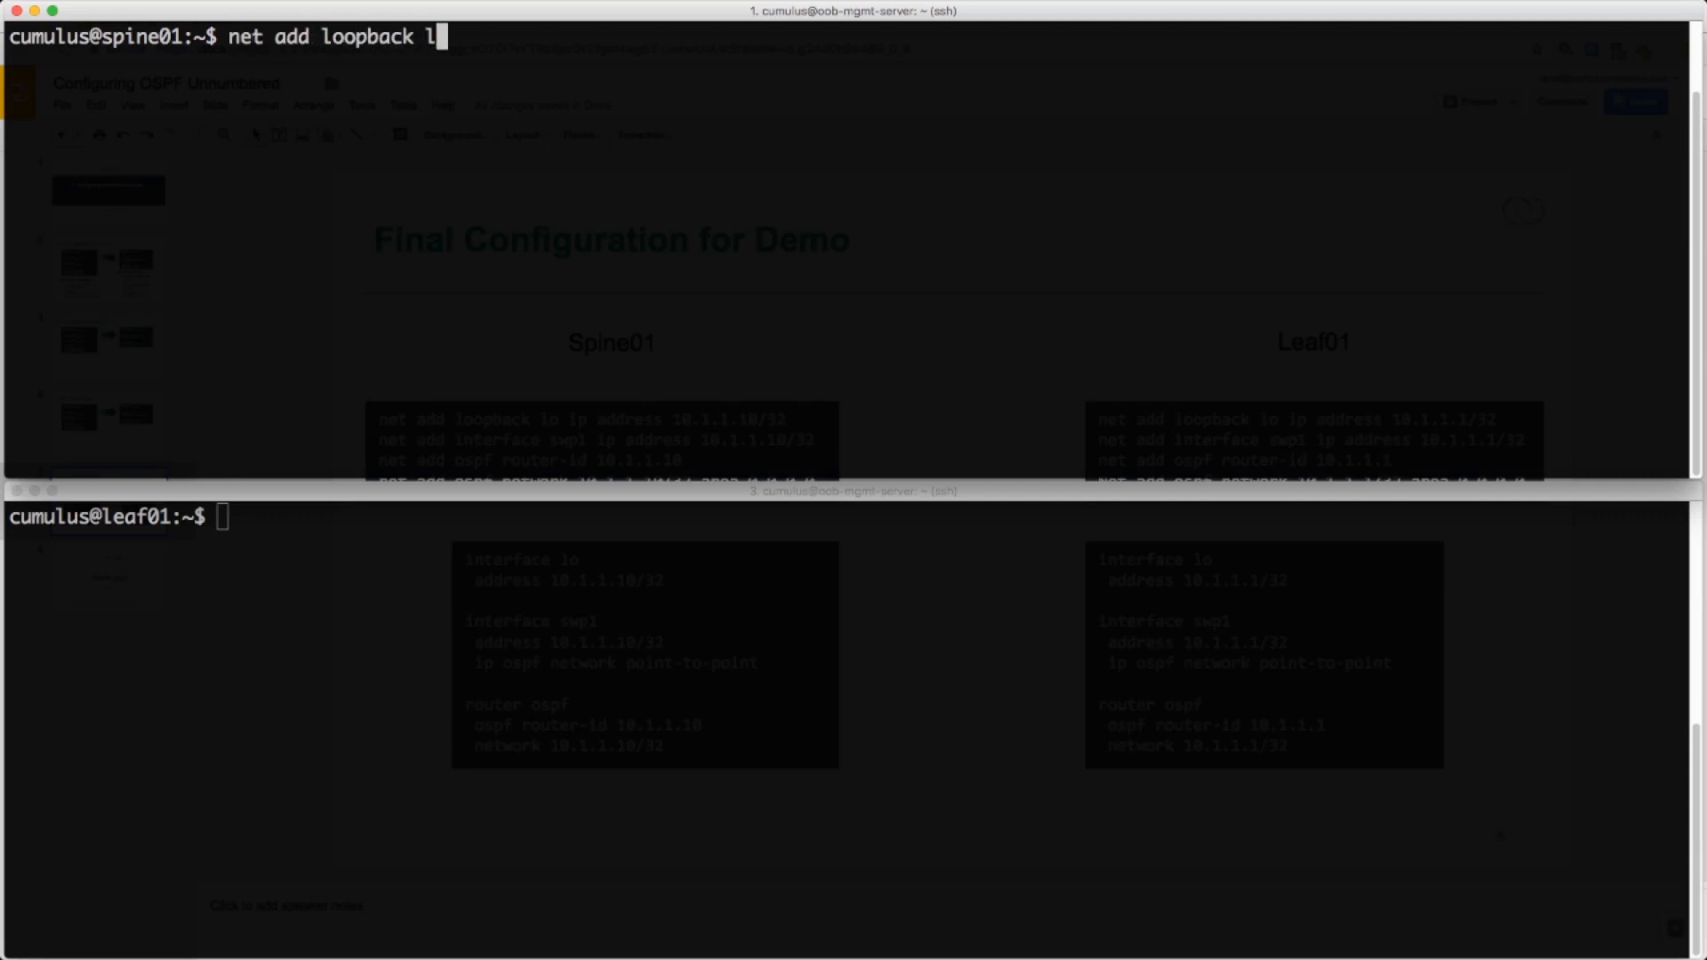
text(o ip address 10.1)
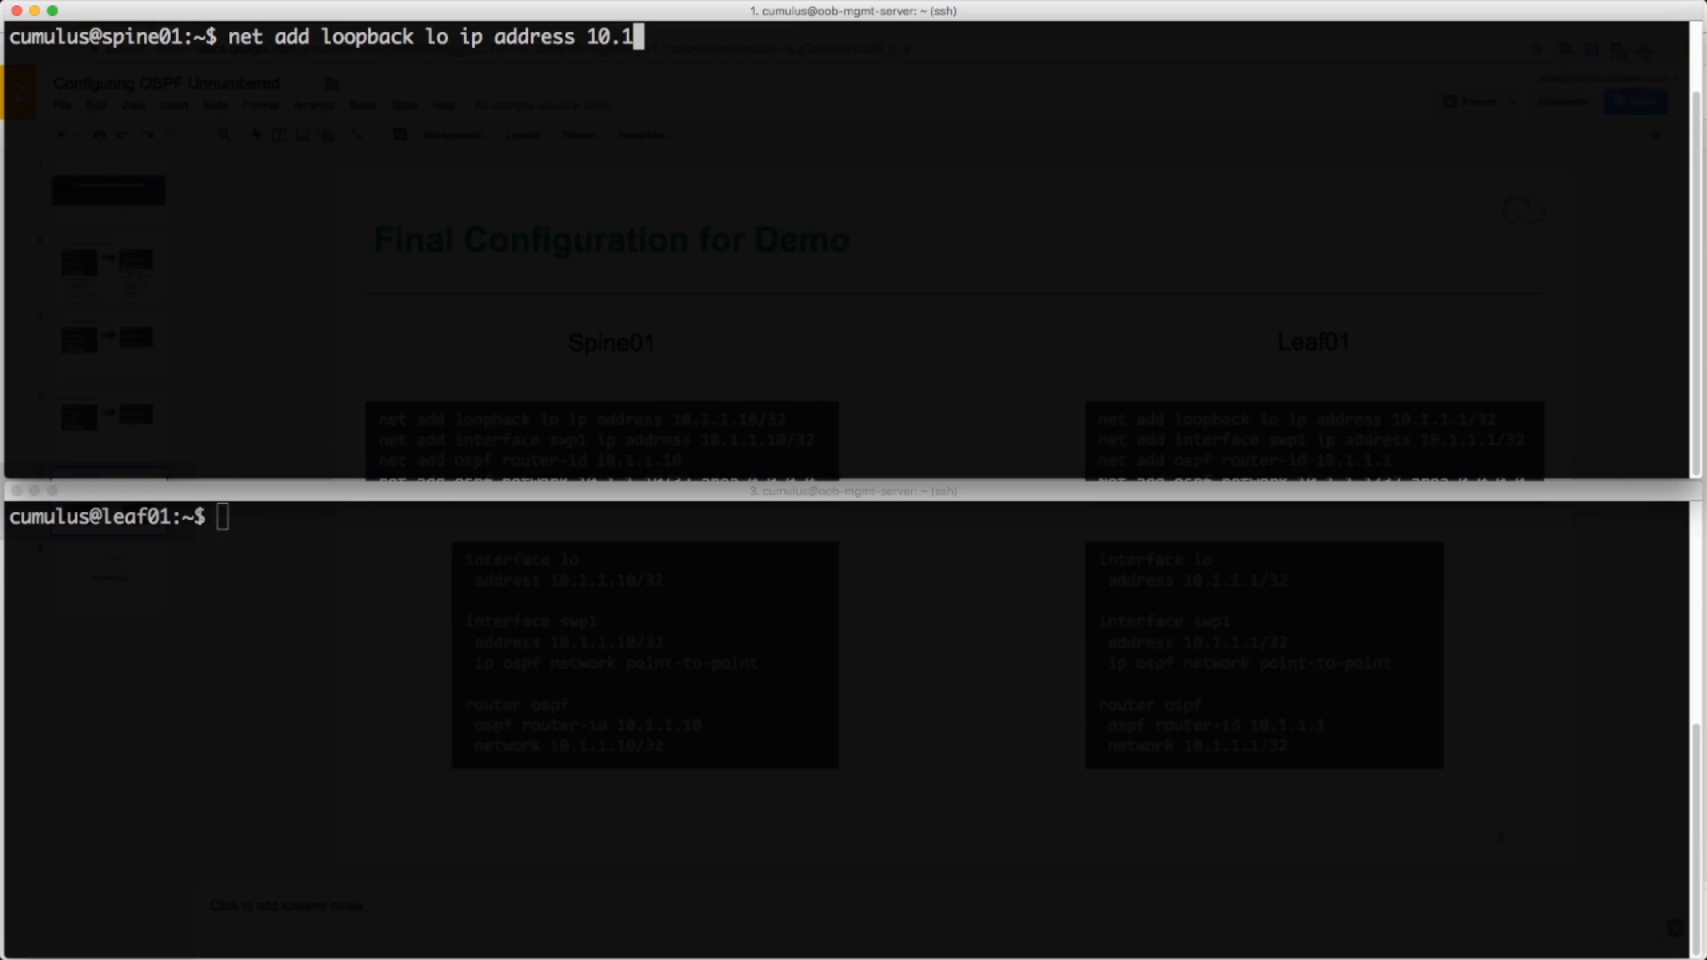
text(.1.10/32)
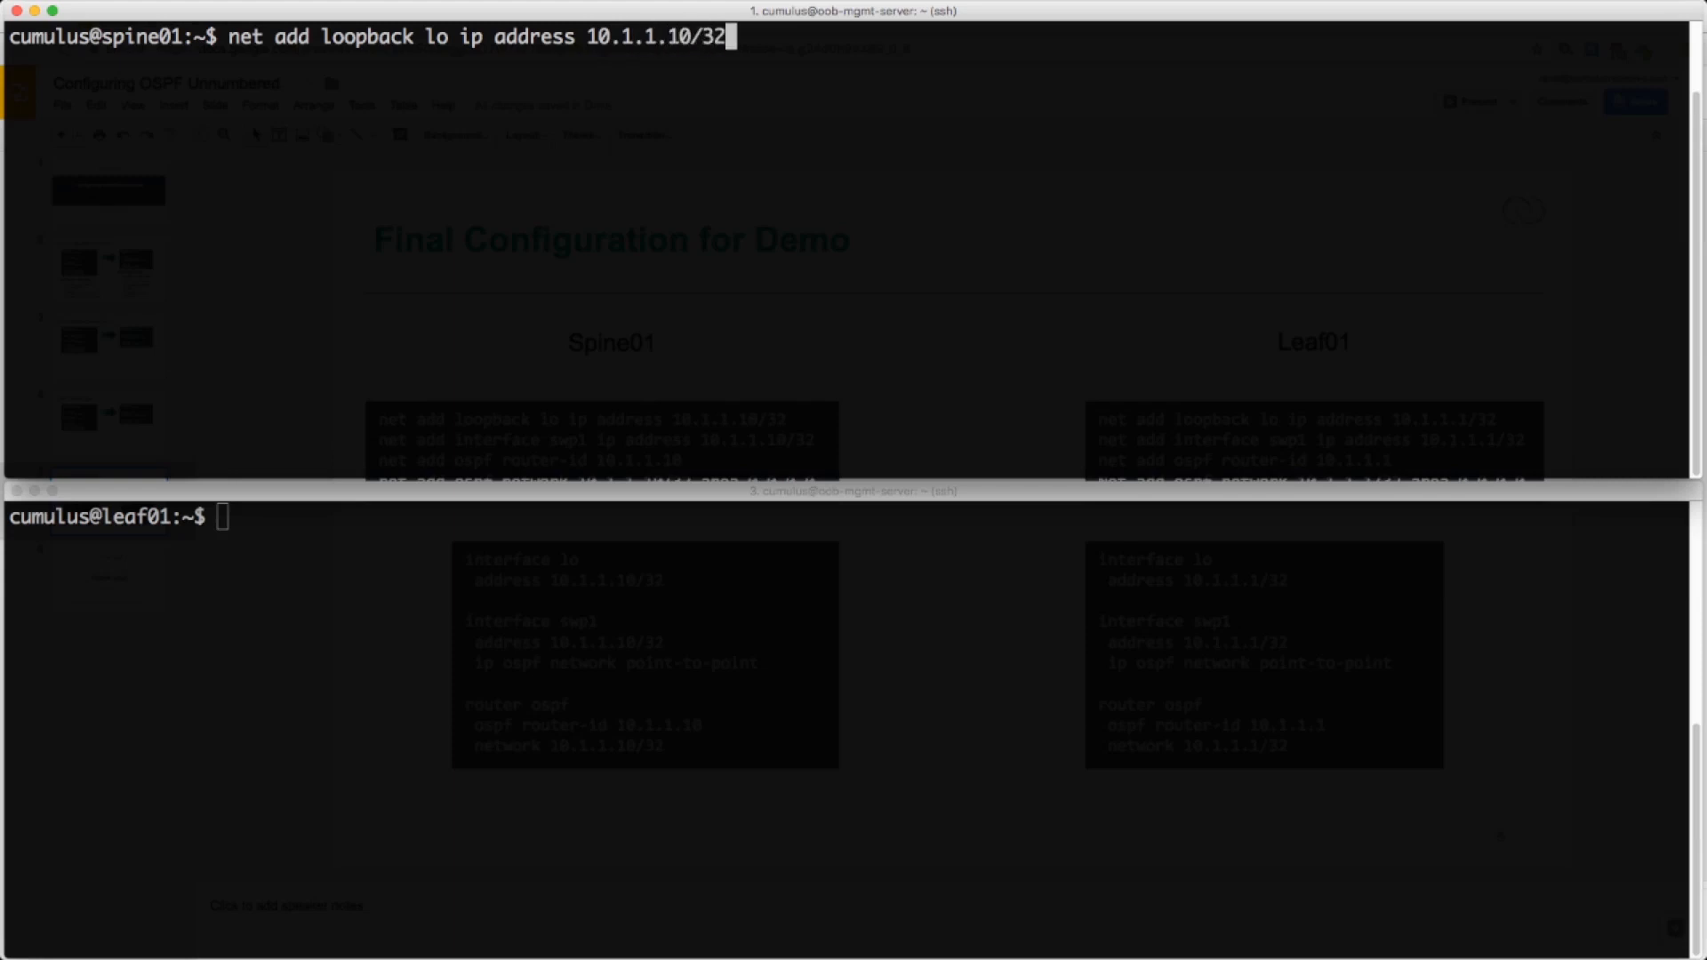
- Assign 10.1.1.10/32 to spine01's loopback and swp1, and make swp1 an OSPF point-to-point network
key(Return)
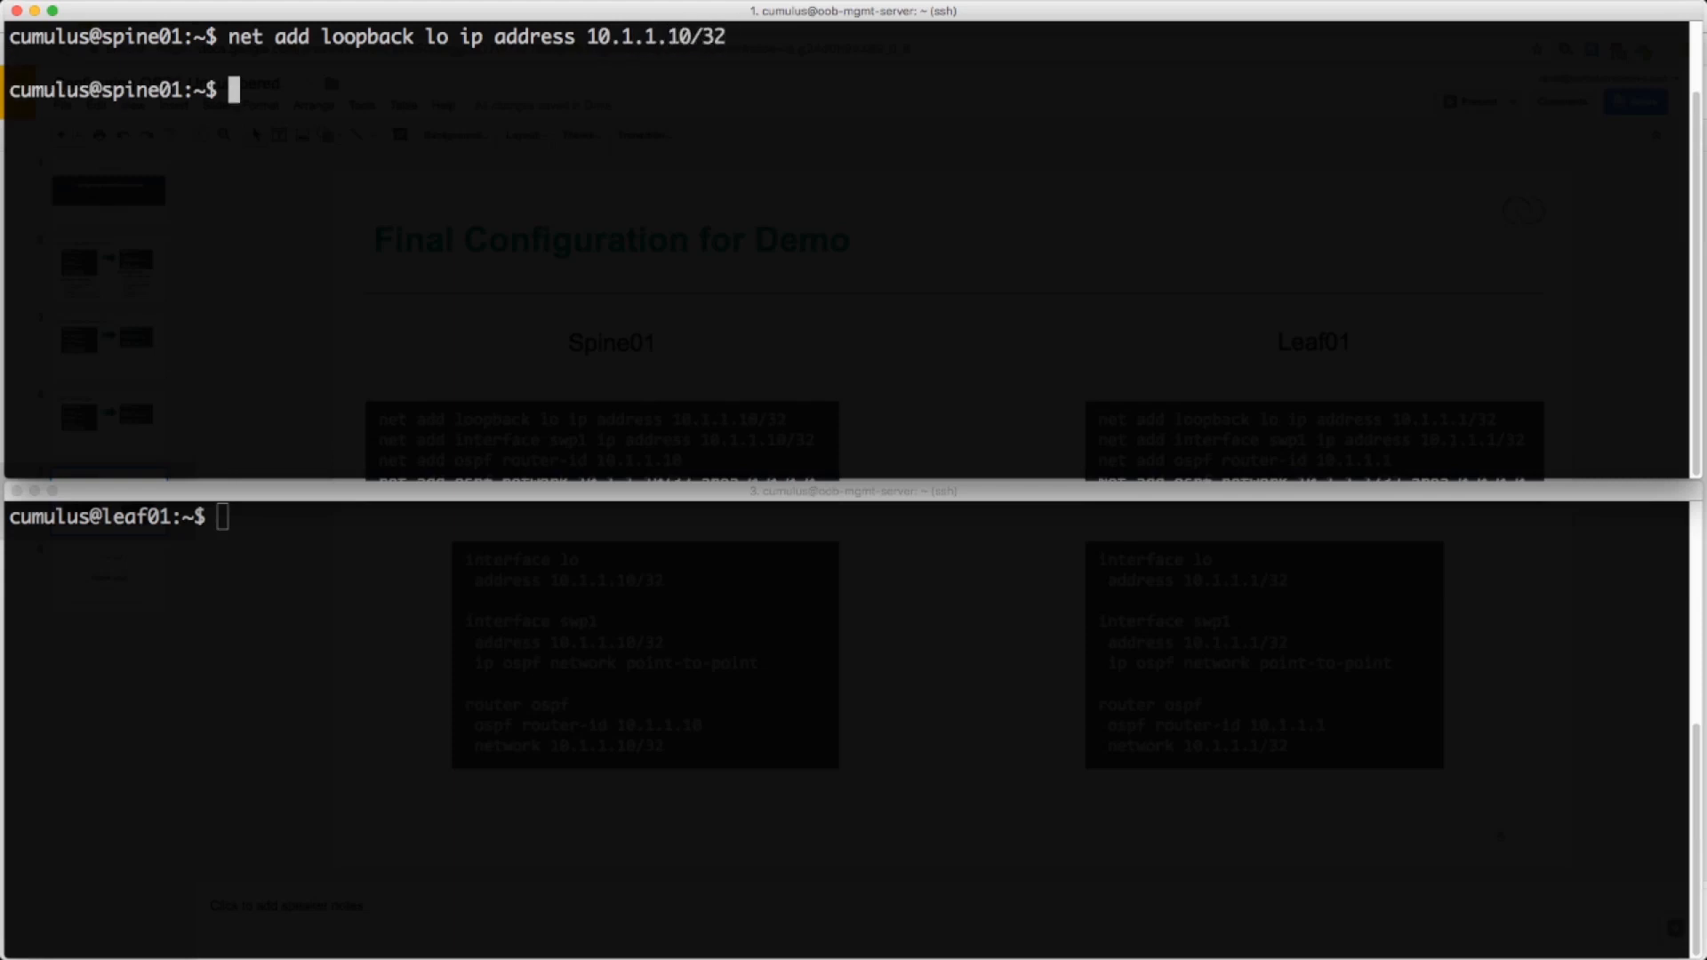
text(net add interf)
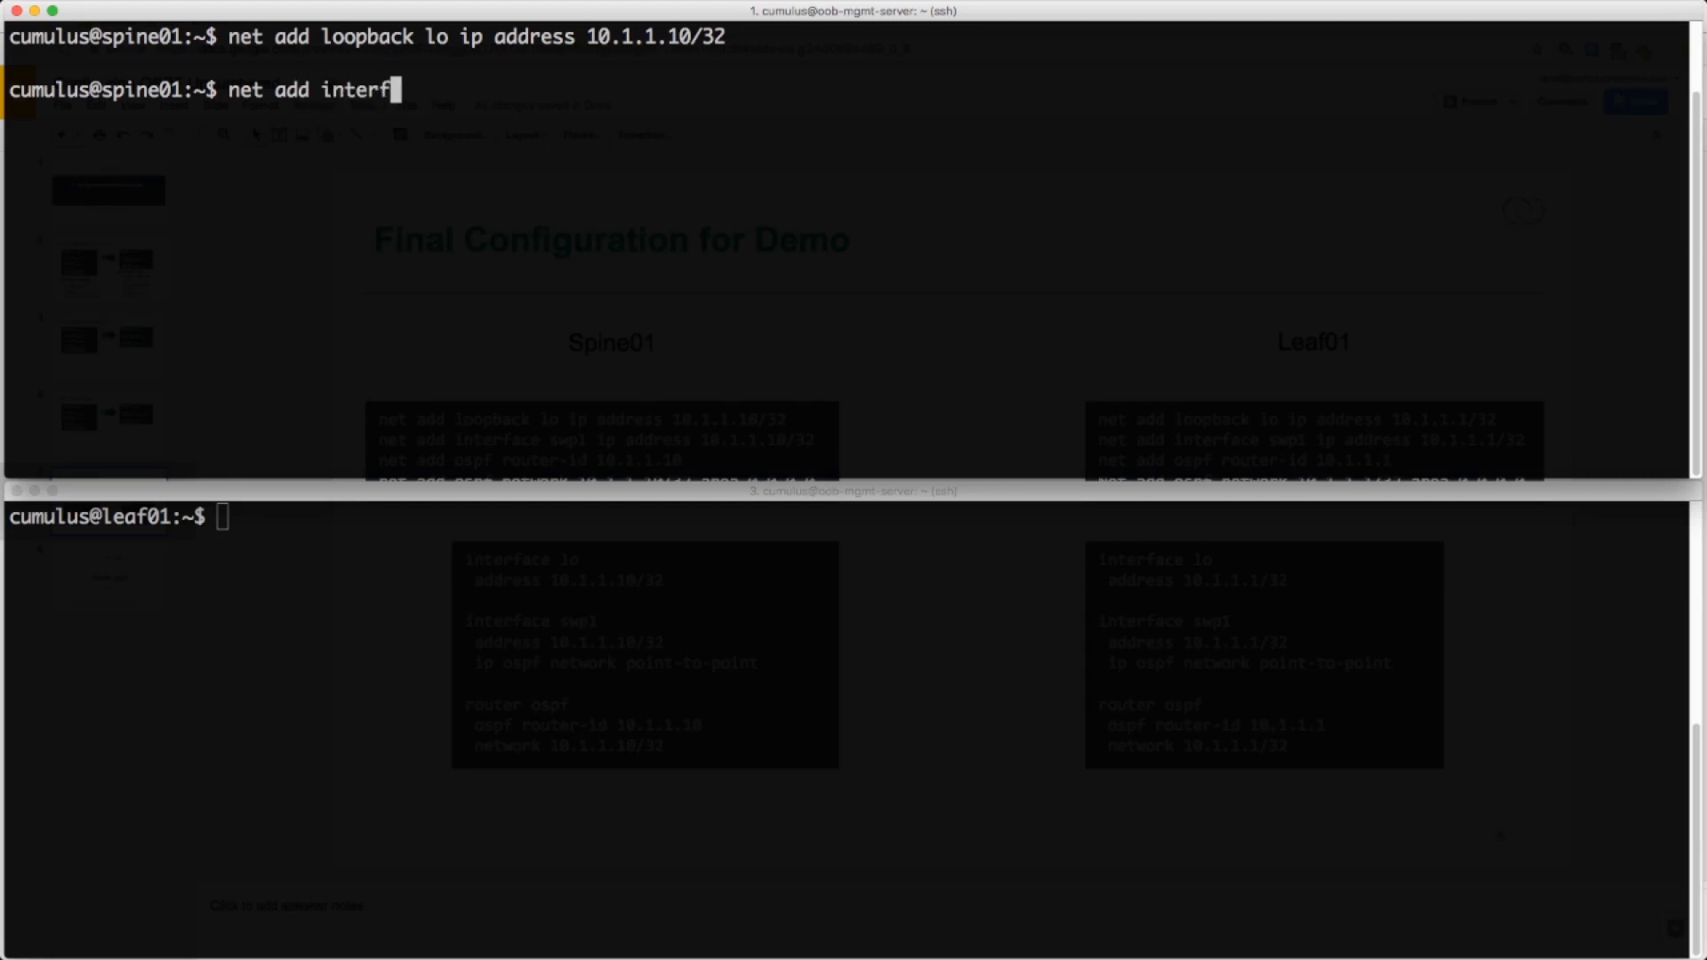
text(ace swp1 )
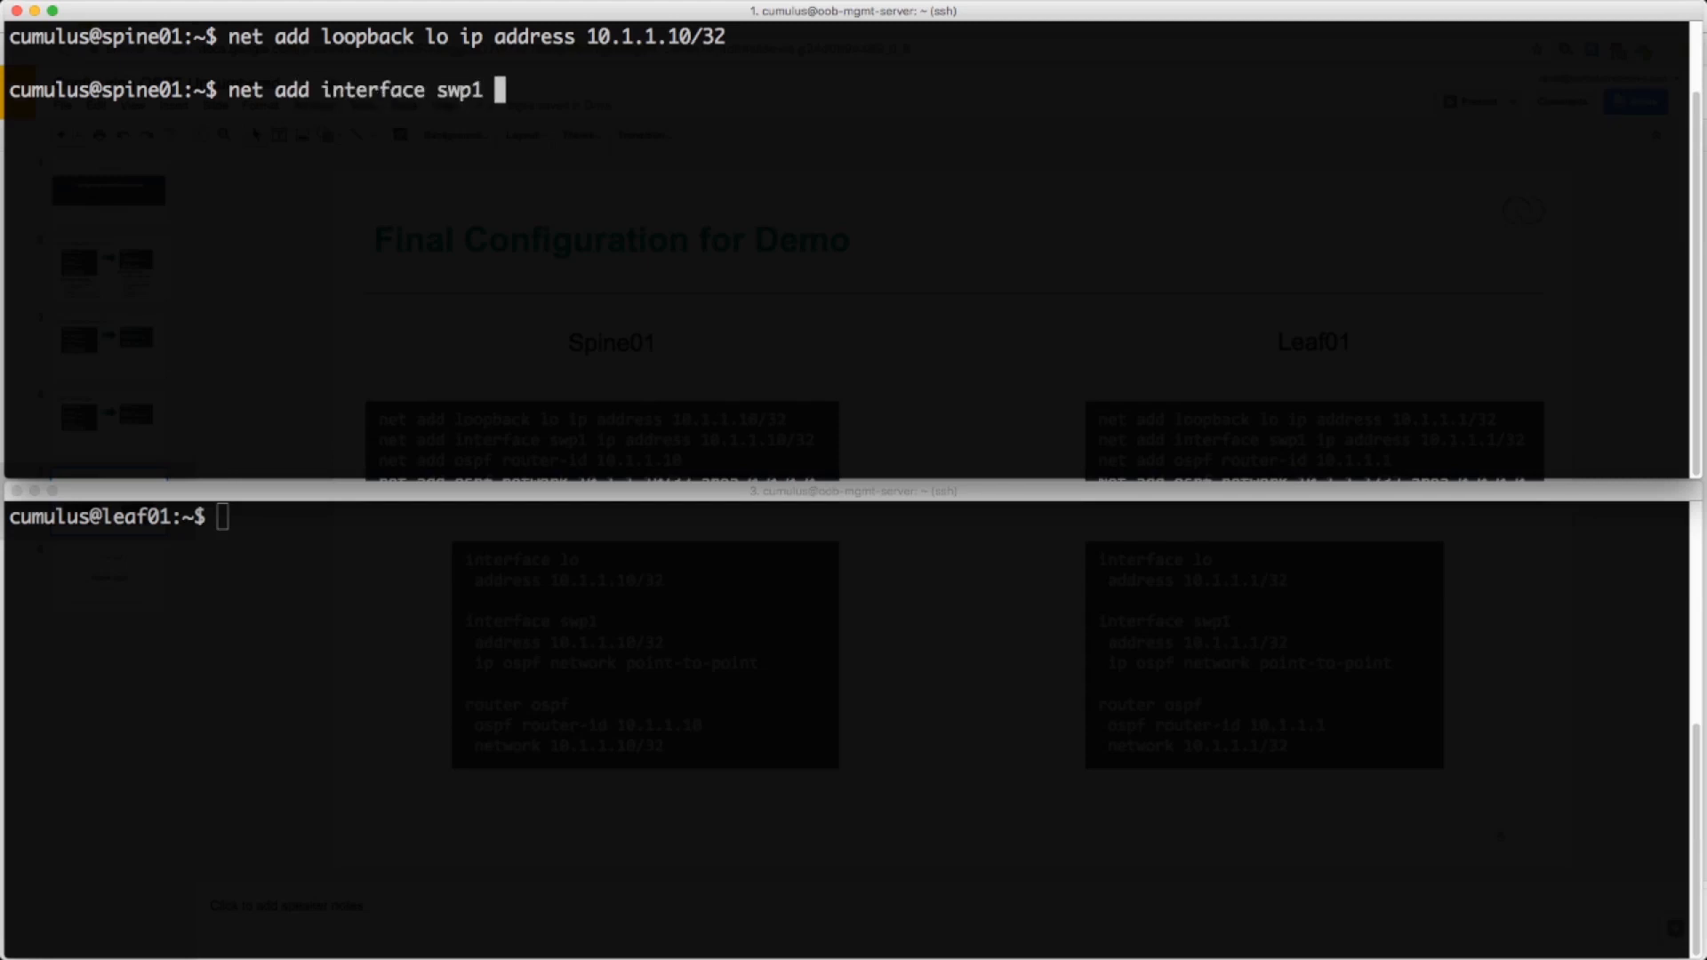
text(ip address )
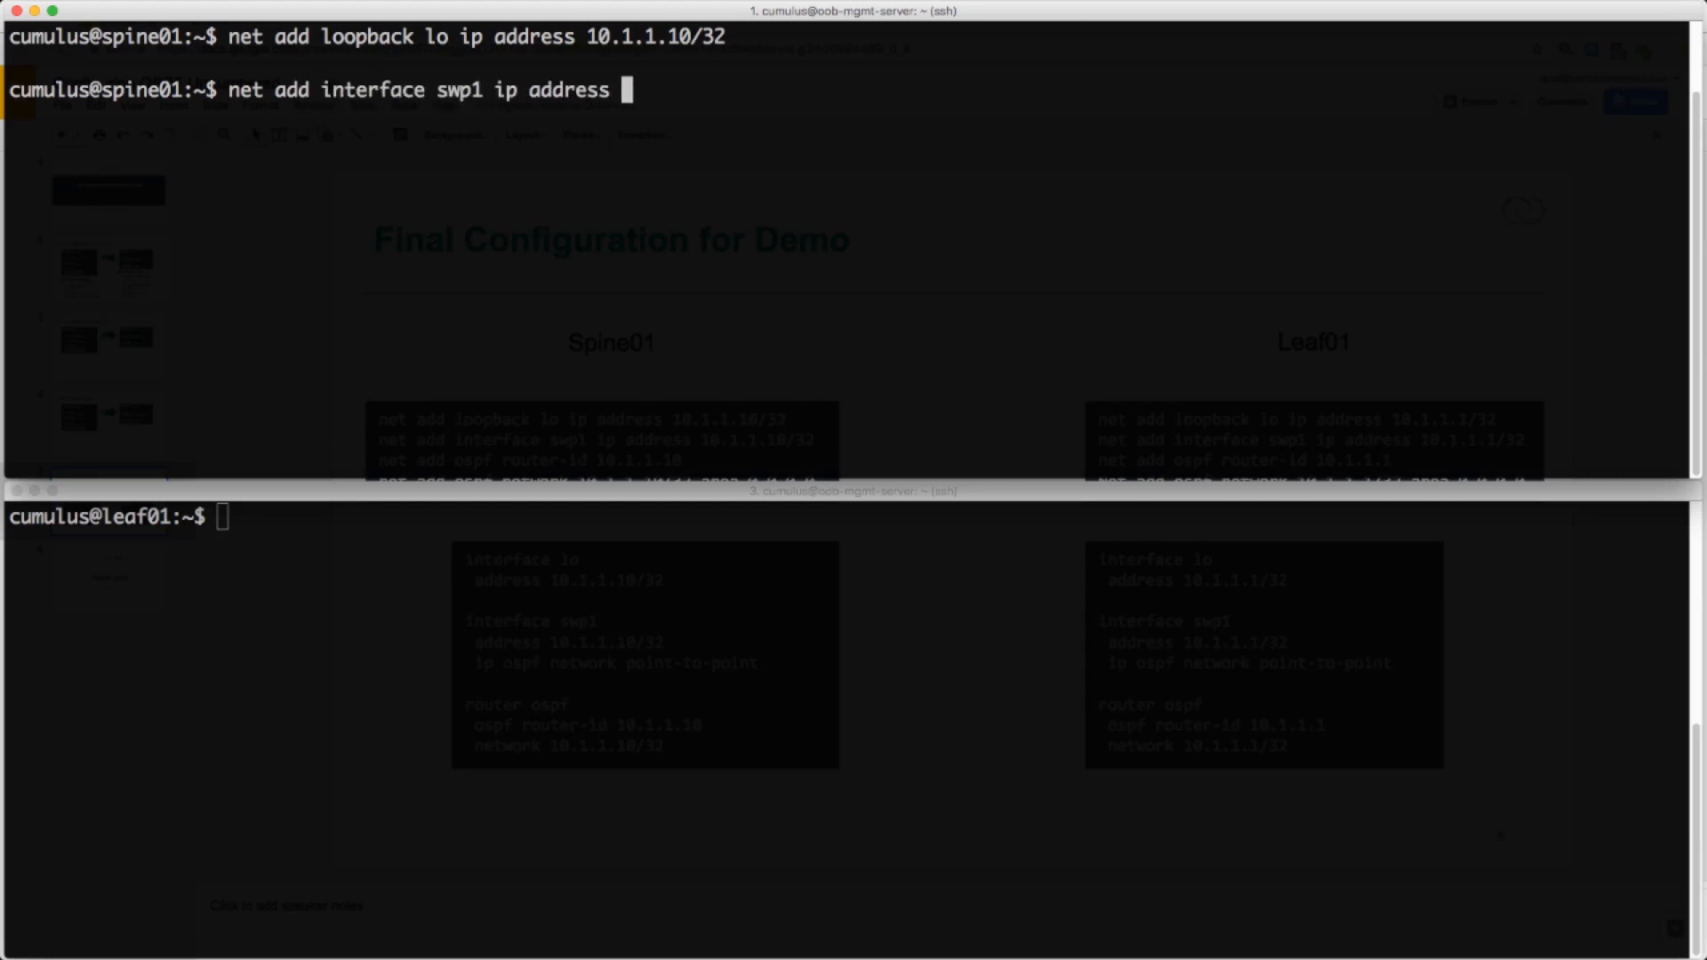
text(10.1.1.)
text(10/32)
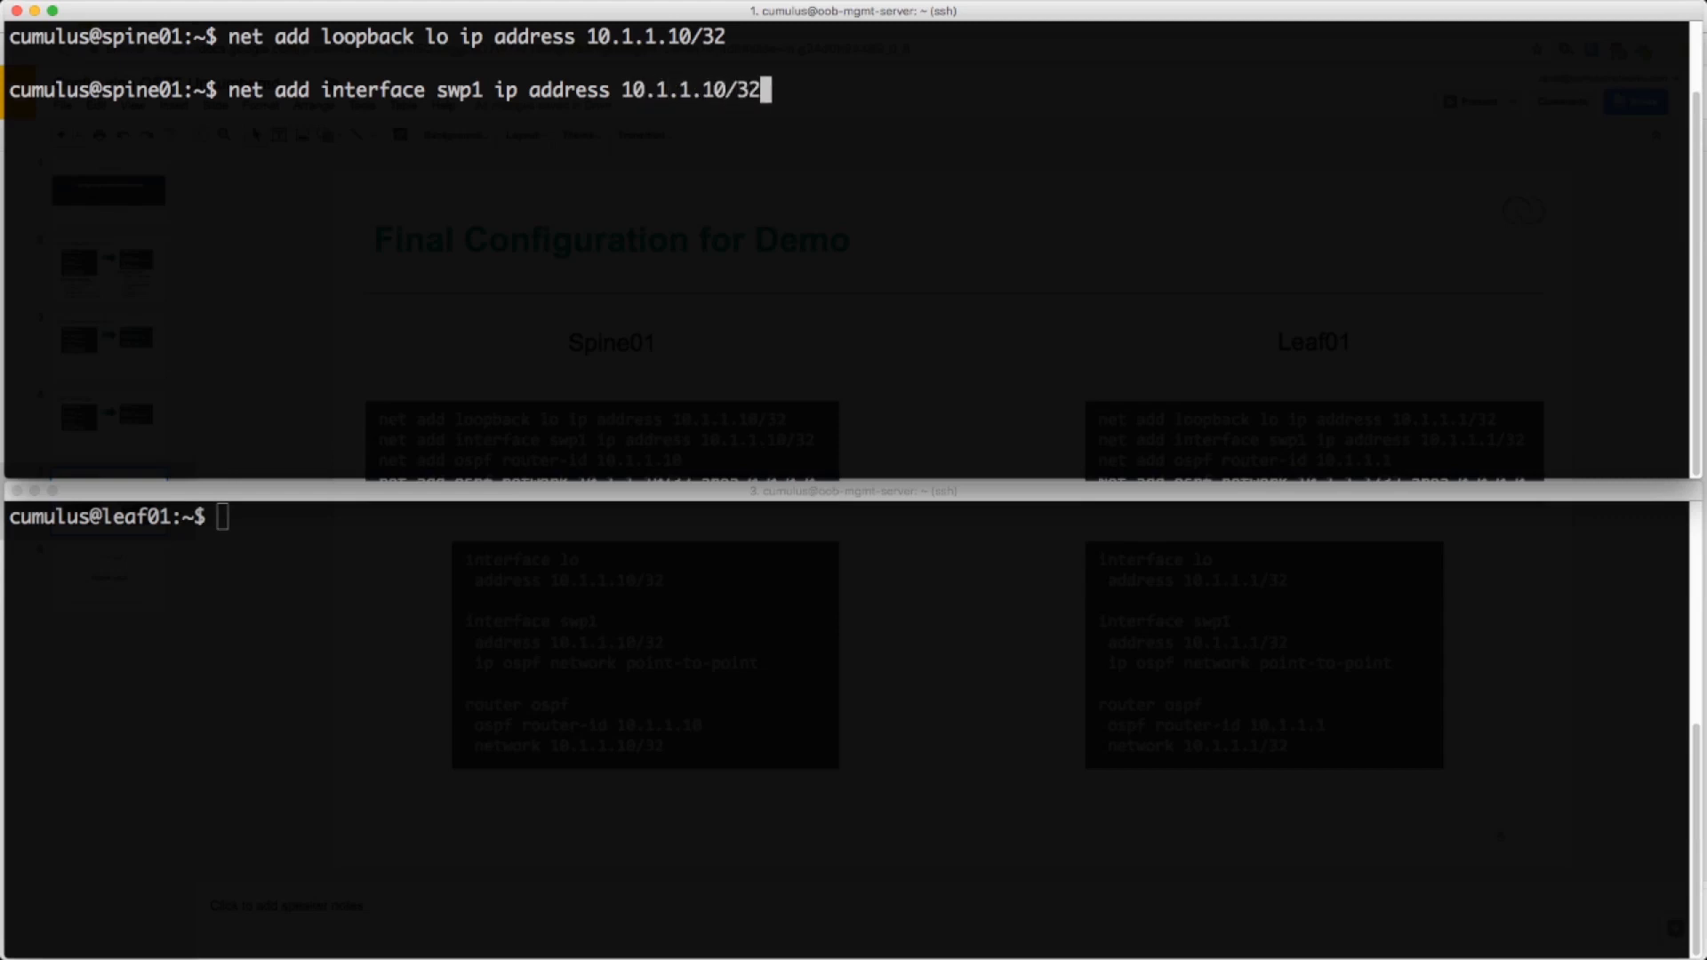
key(Return)
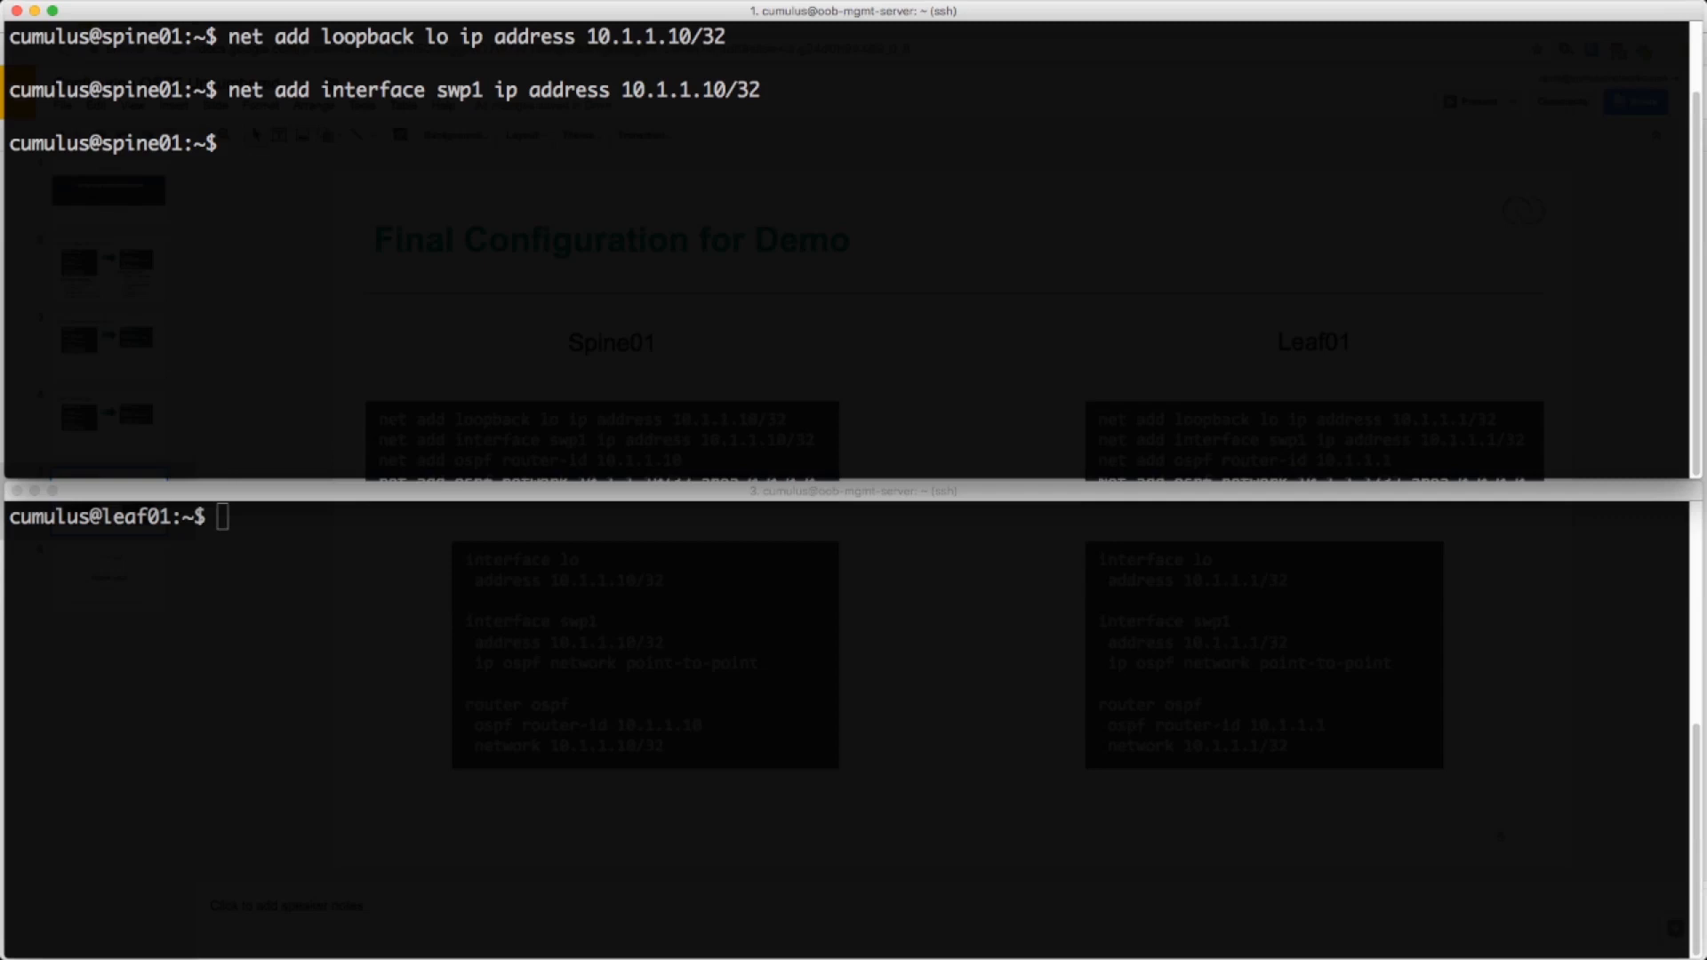
text(net add inte)
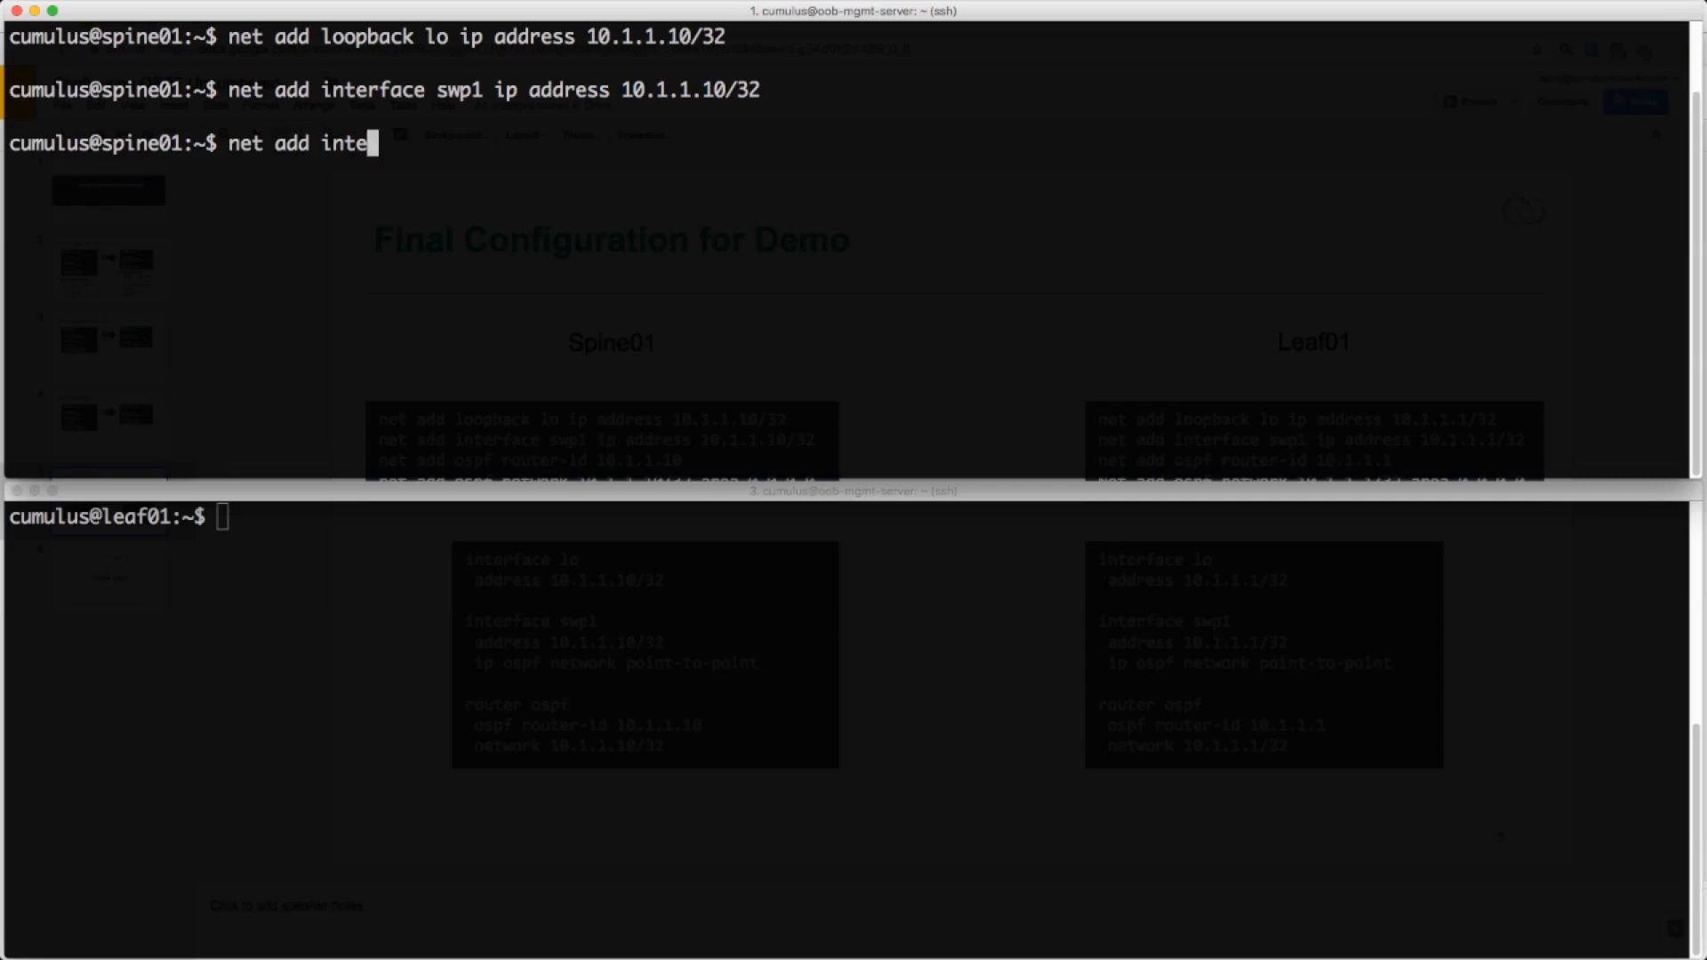
text(rface swp1 ospf n)
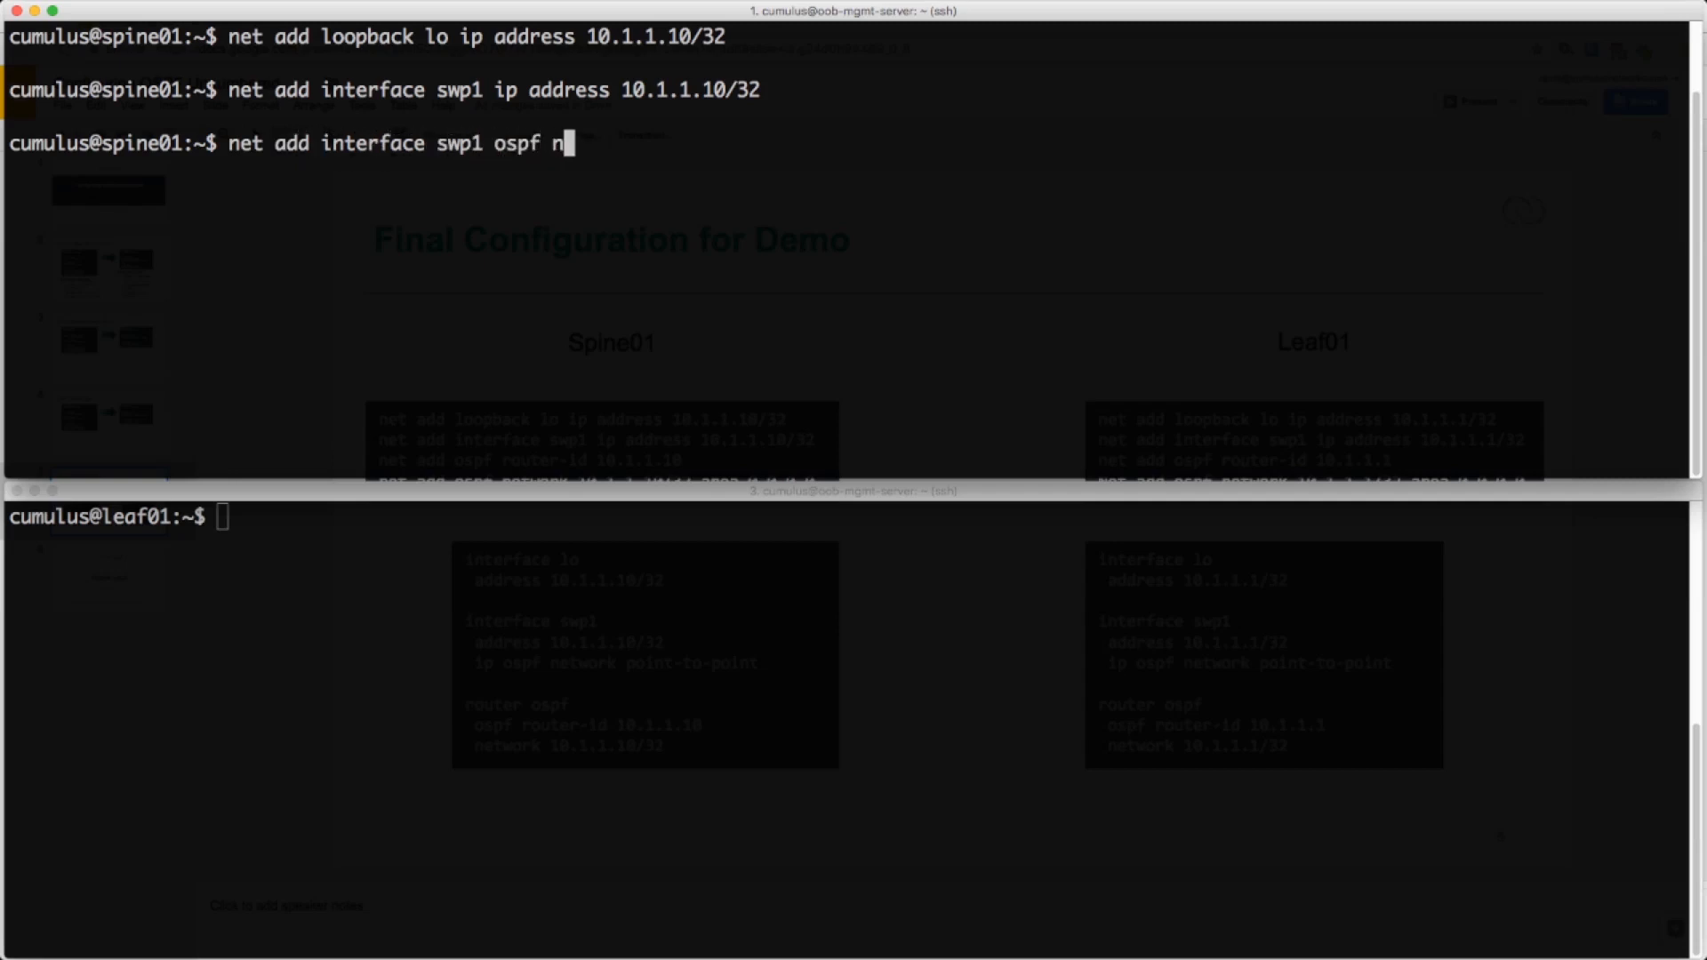
text(etwork point-to-)
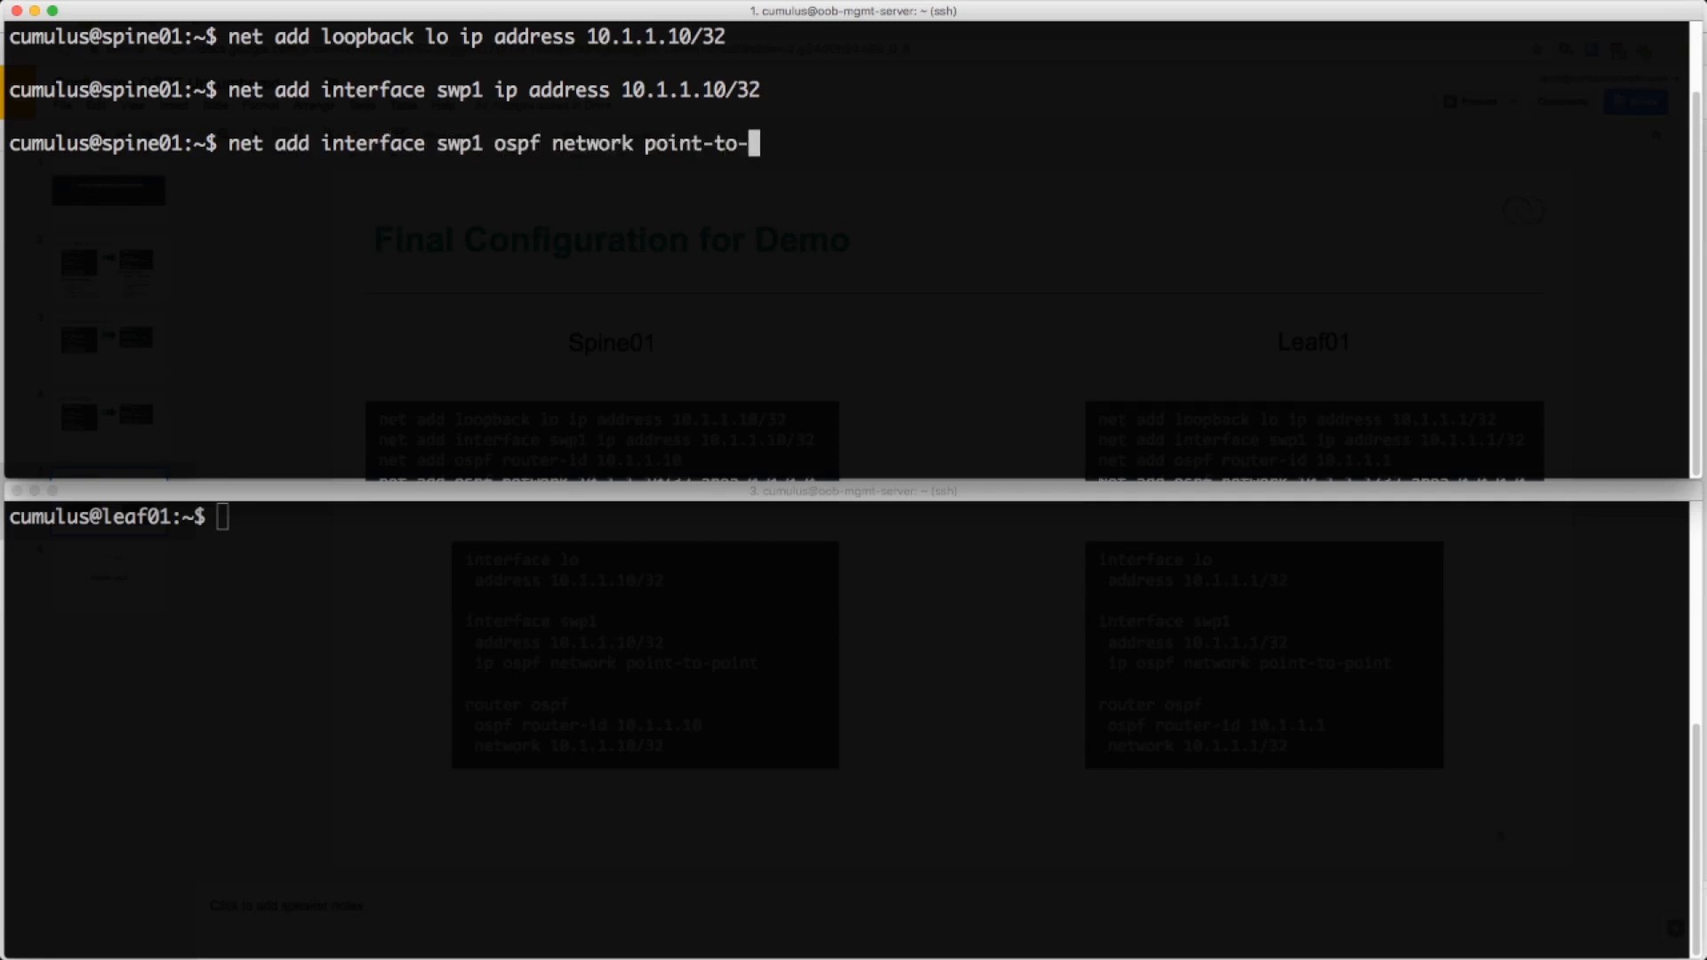
text(point)
key(Return)
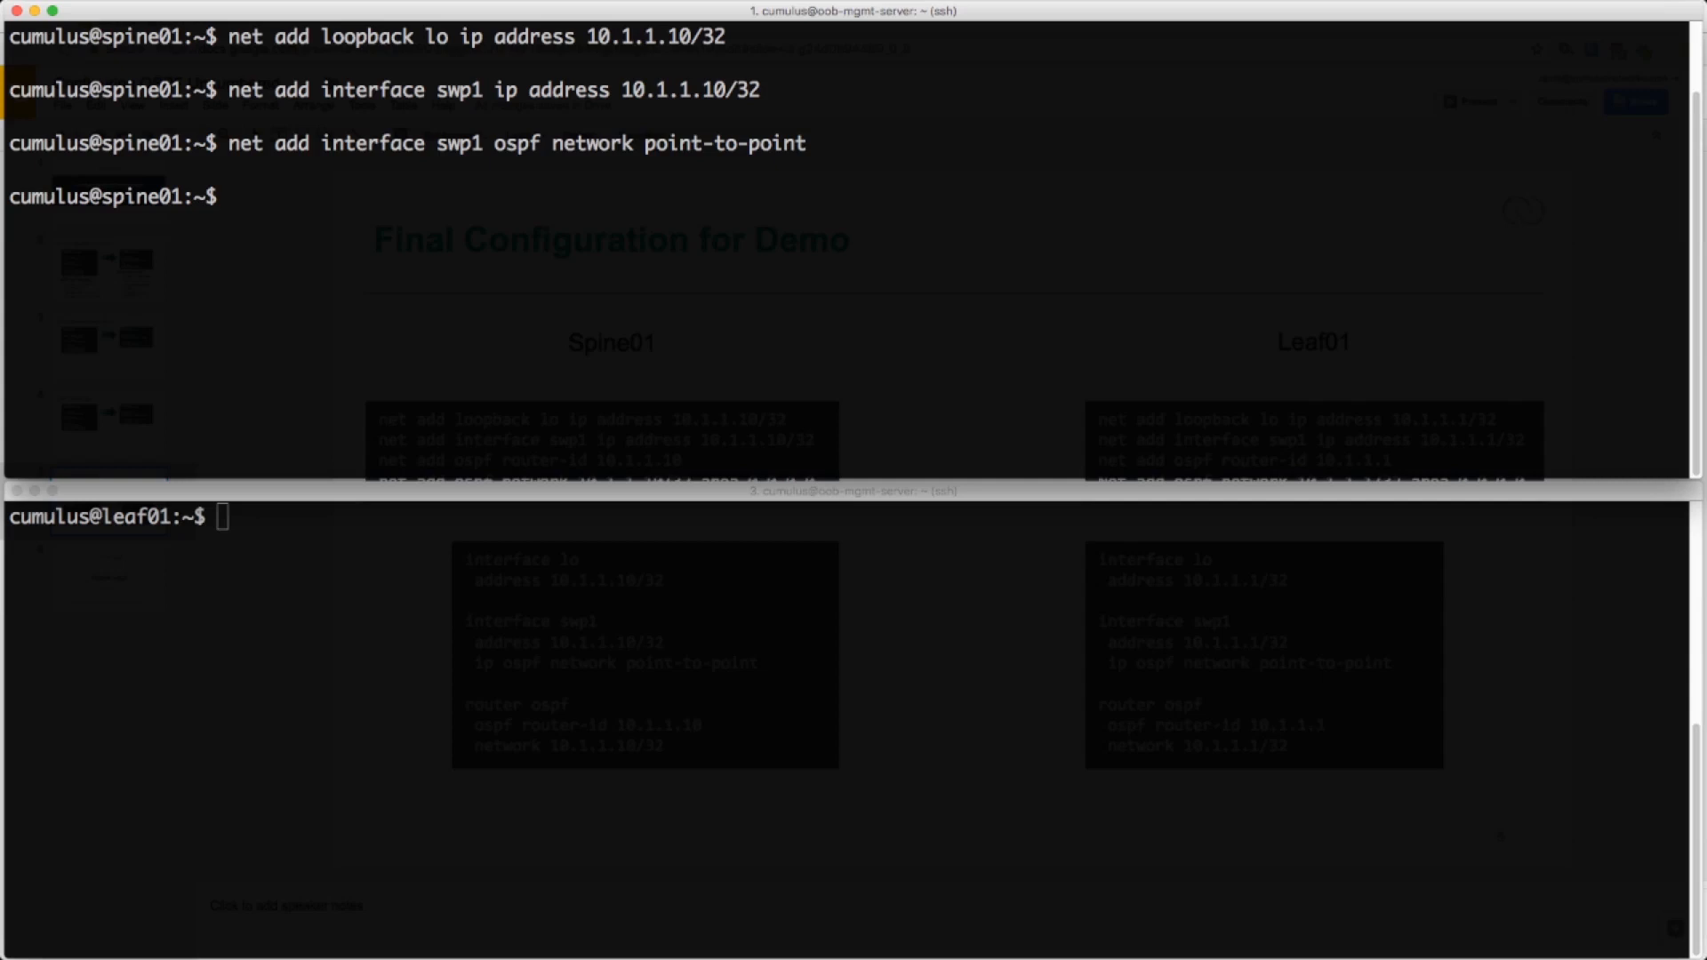
text(net add ospf router)
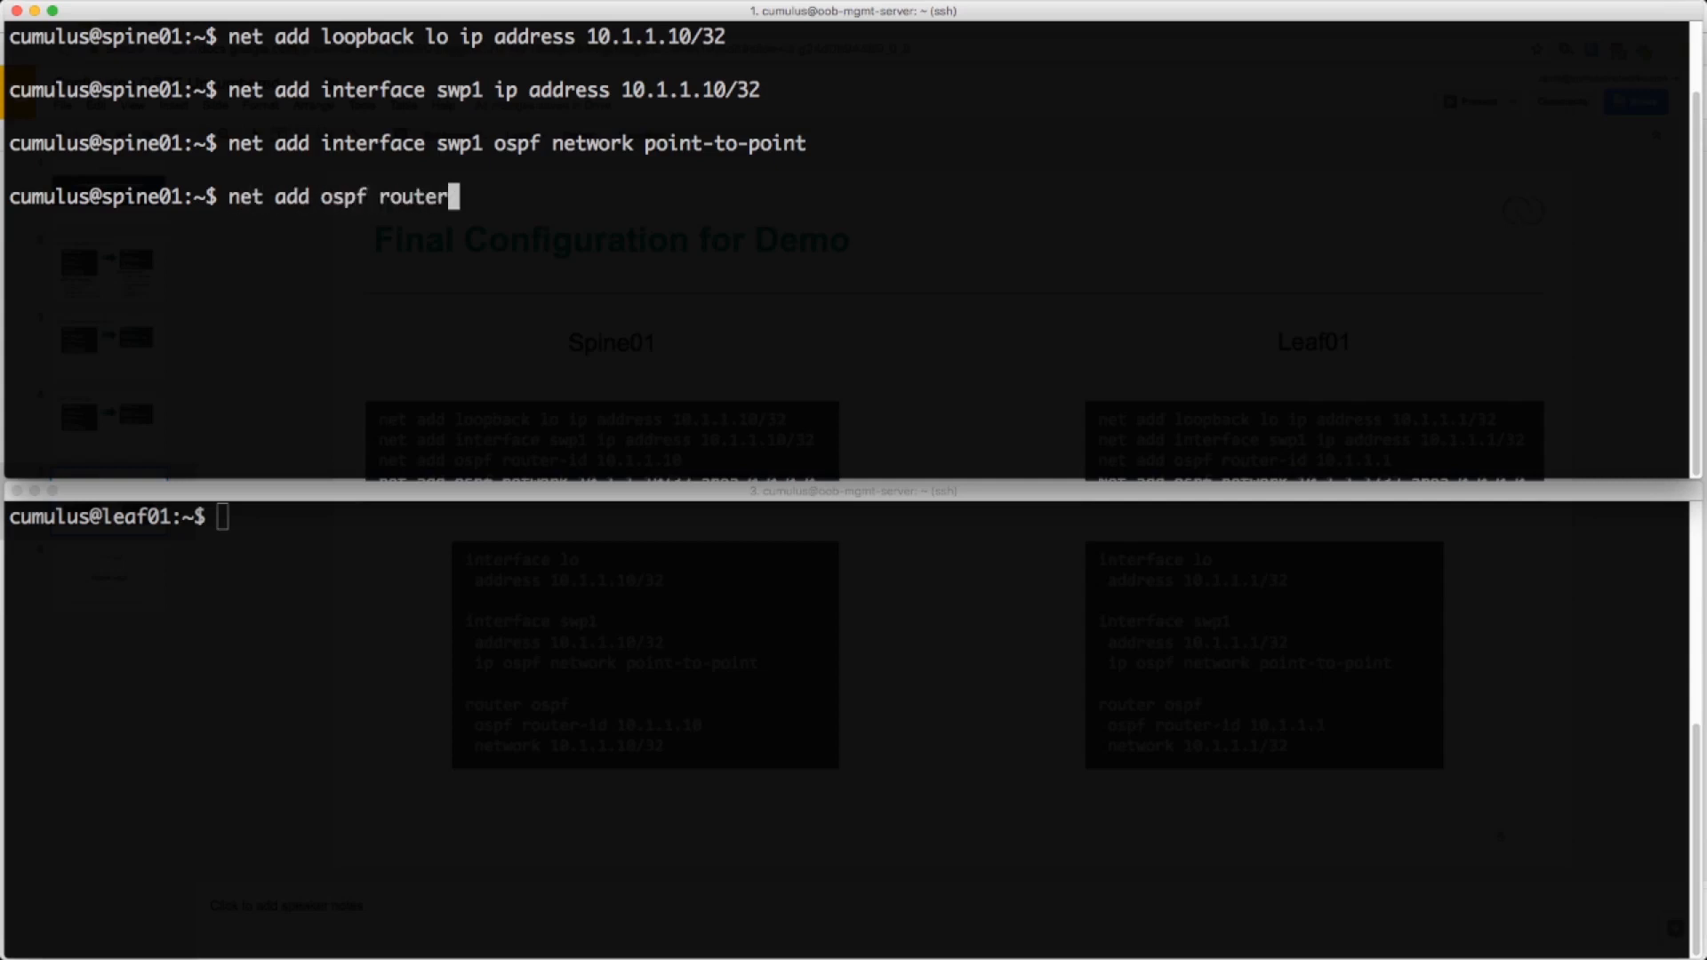
text(-id 10.1.1.)
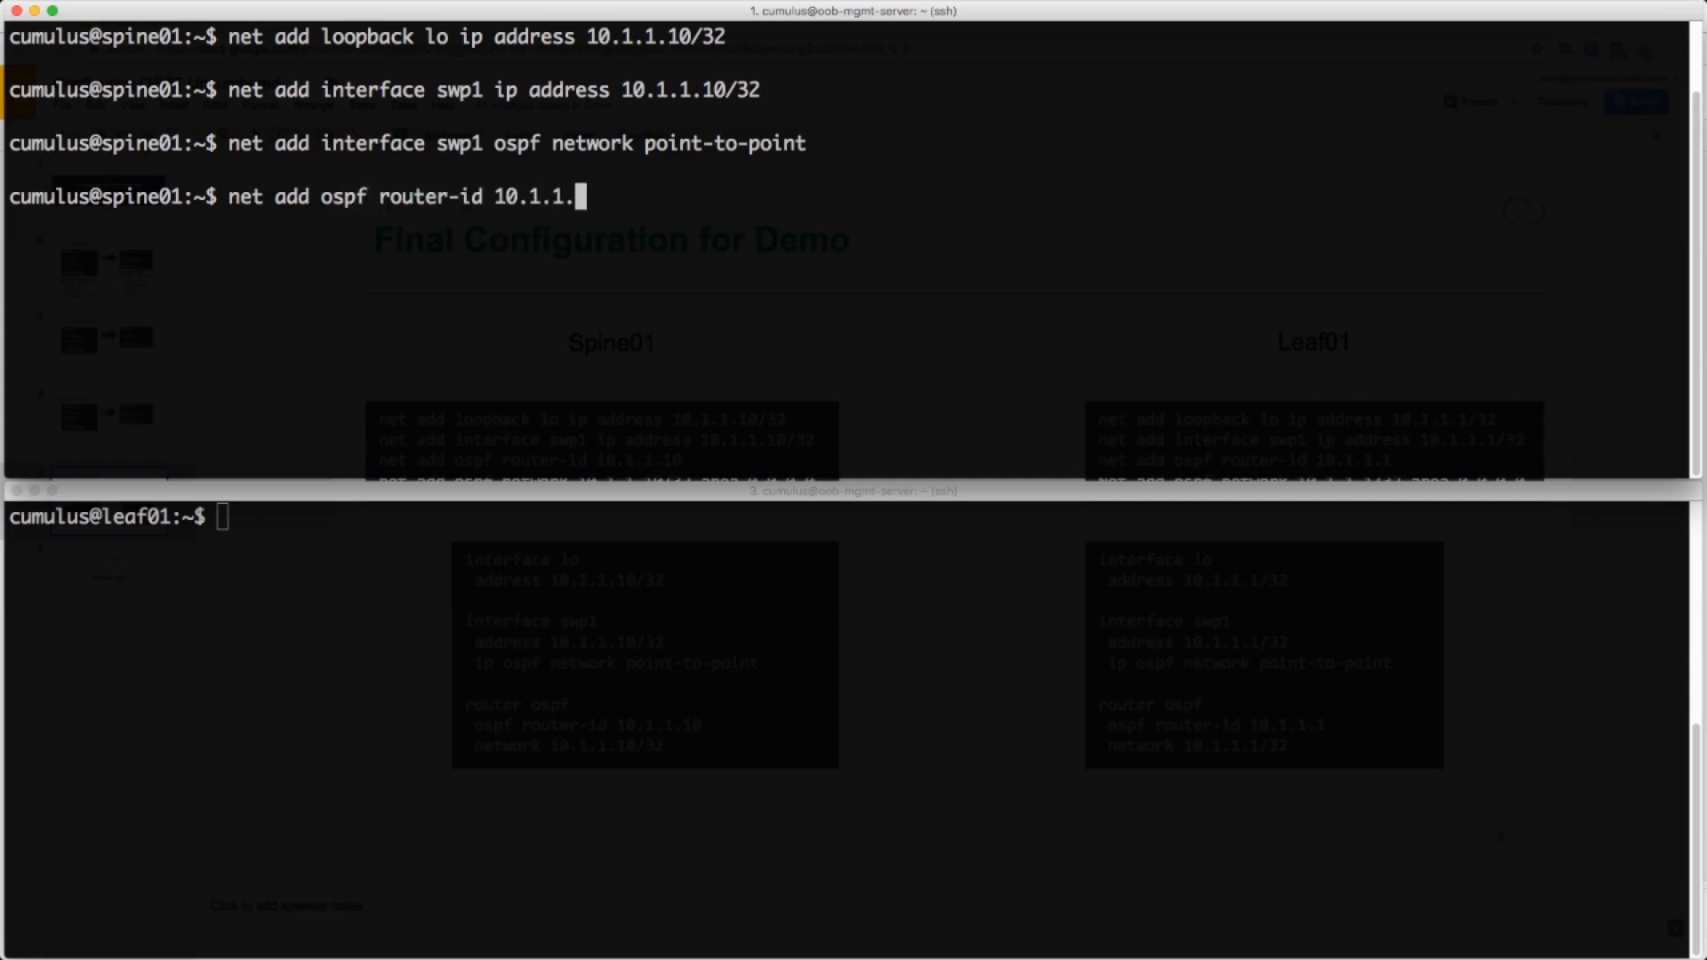
text(10)
- Set spine01's OSPF router-id 10.1.1.10, advertise 10.1.1.10/32 in area 0.0.0.0, and commit
key(Return)
text(net ad)
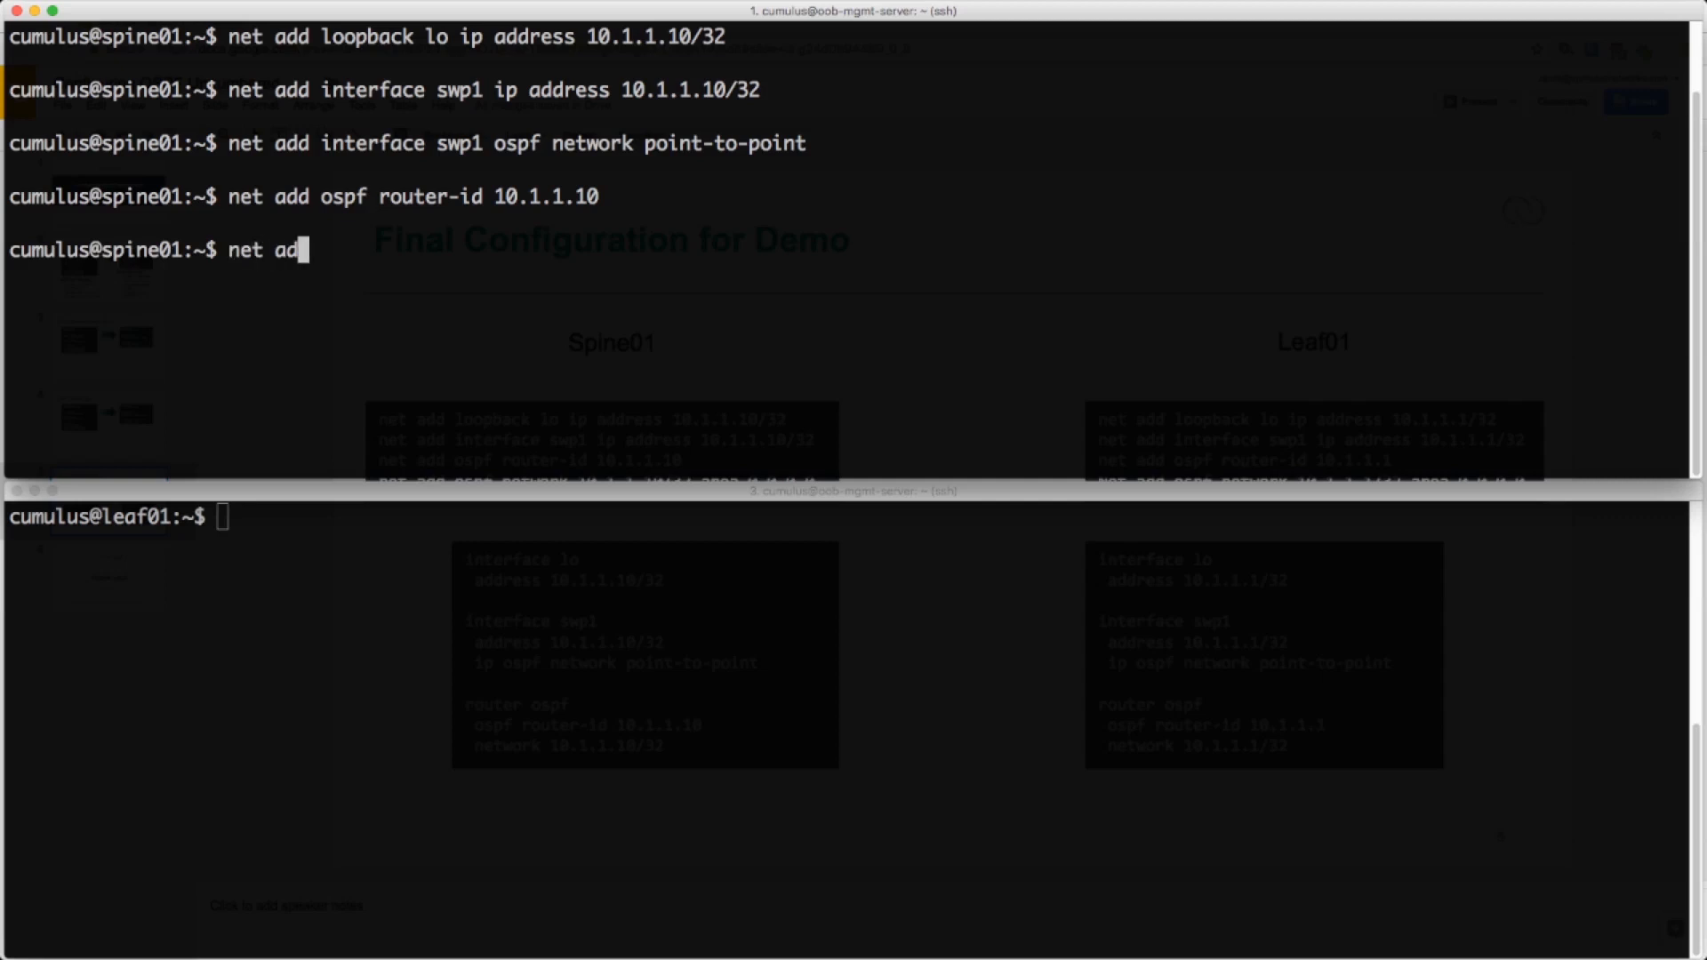
text(d ospf network 10.1)
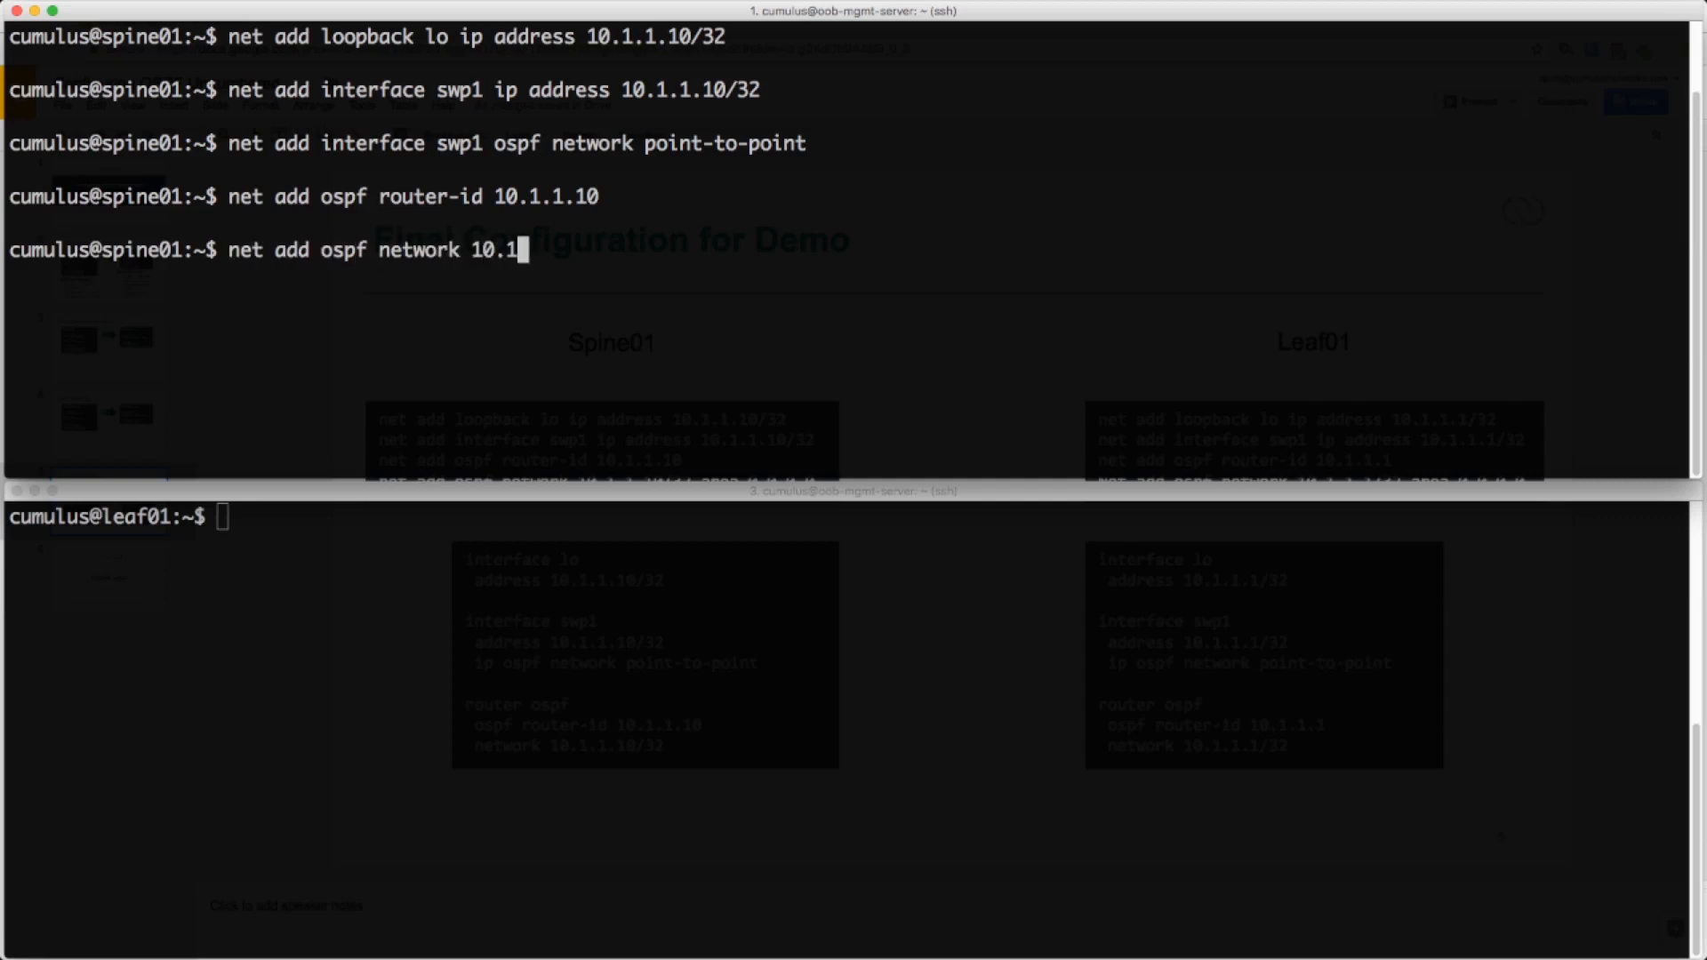
text(.1.10/32 )
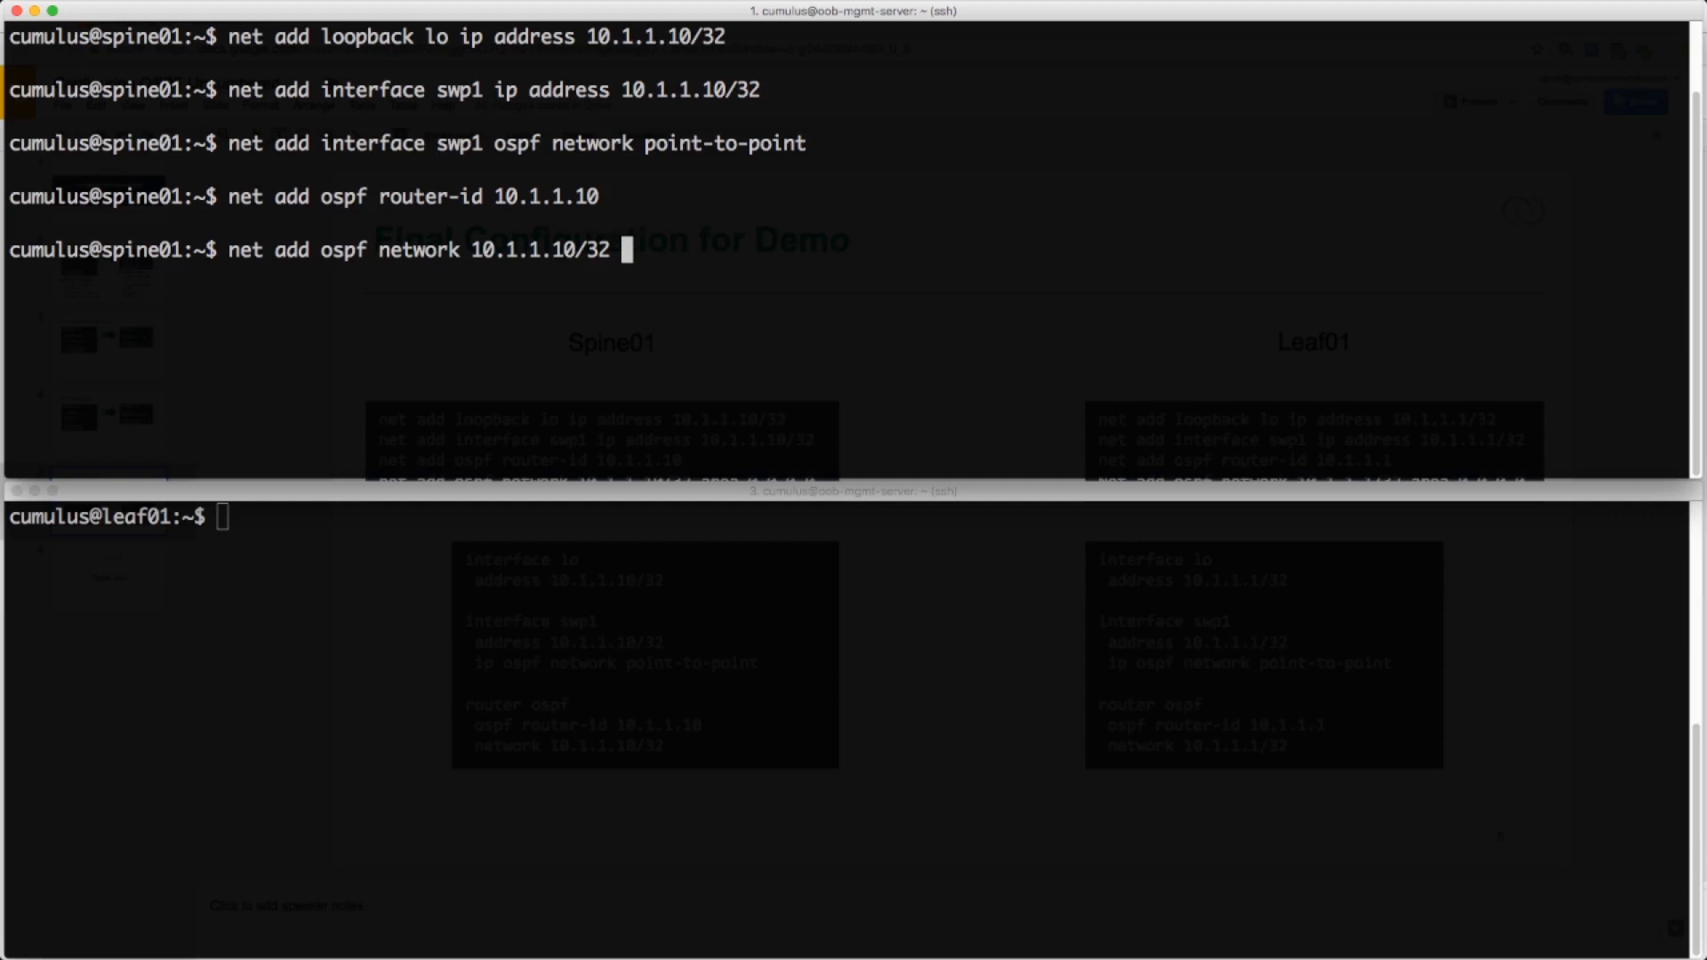
text(area 0.0.0.0)
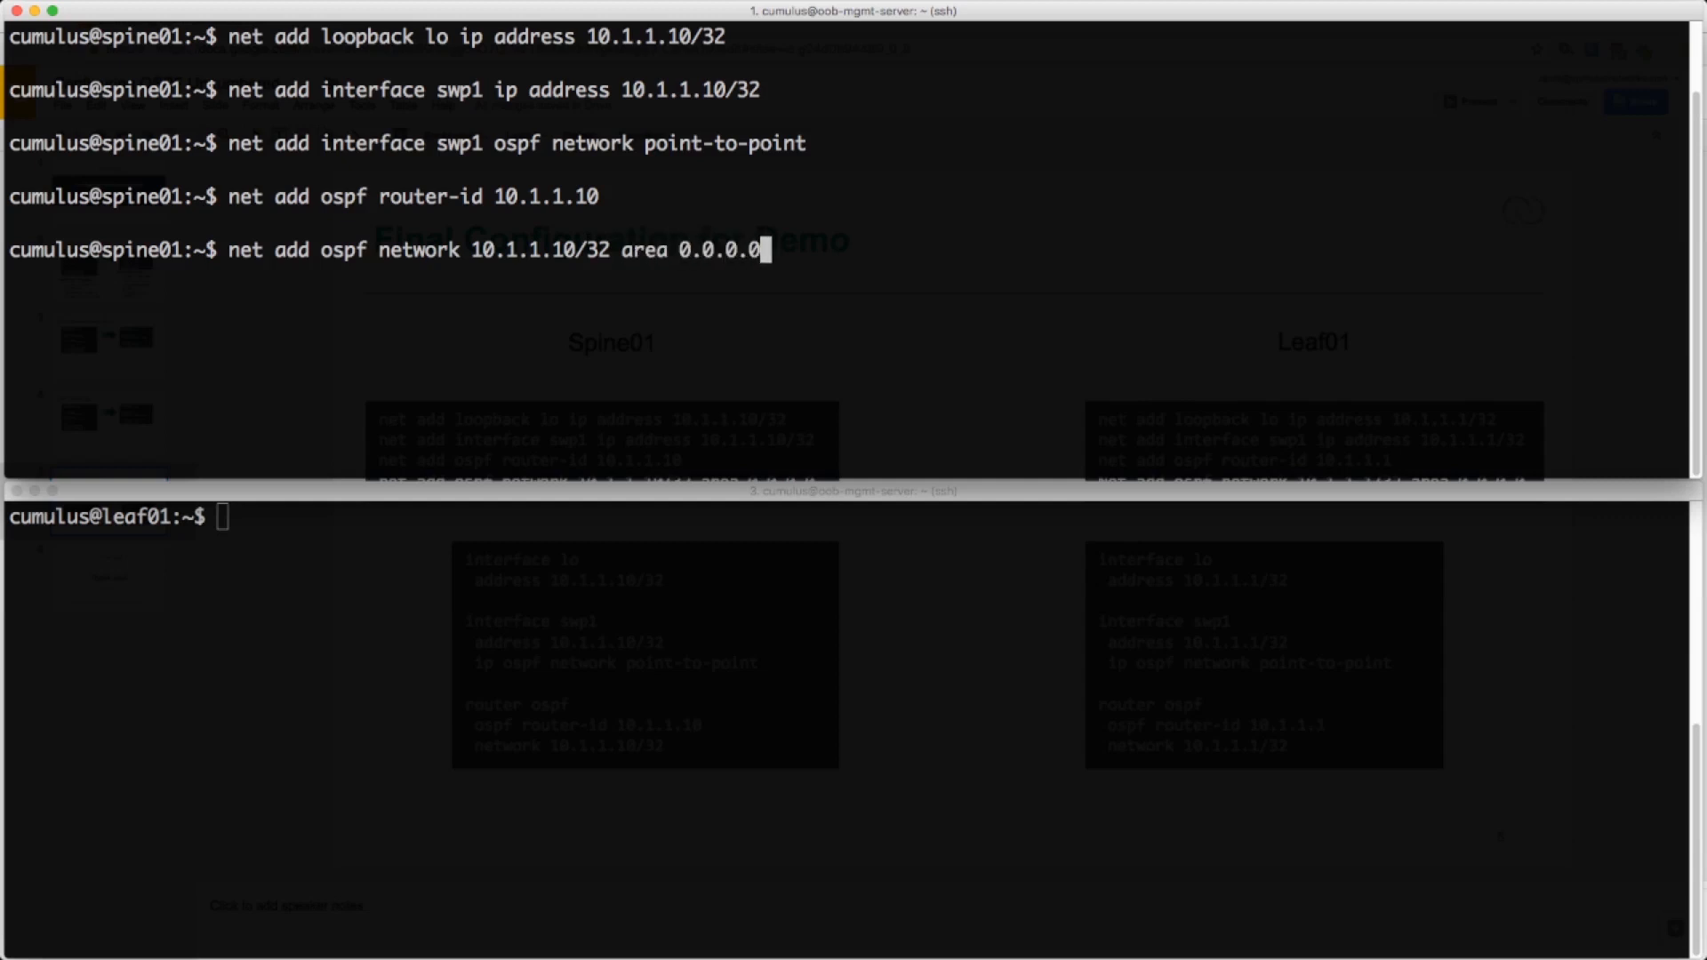
key(Return)
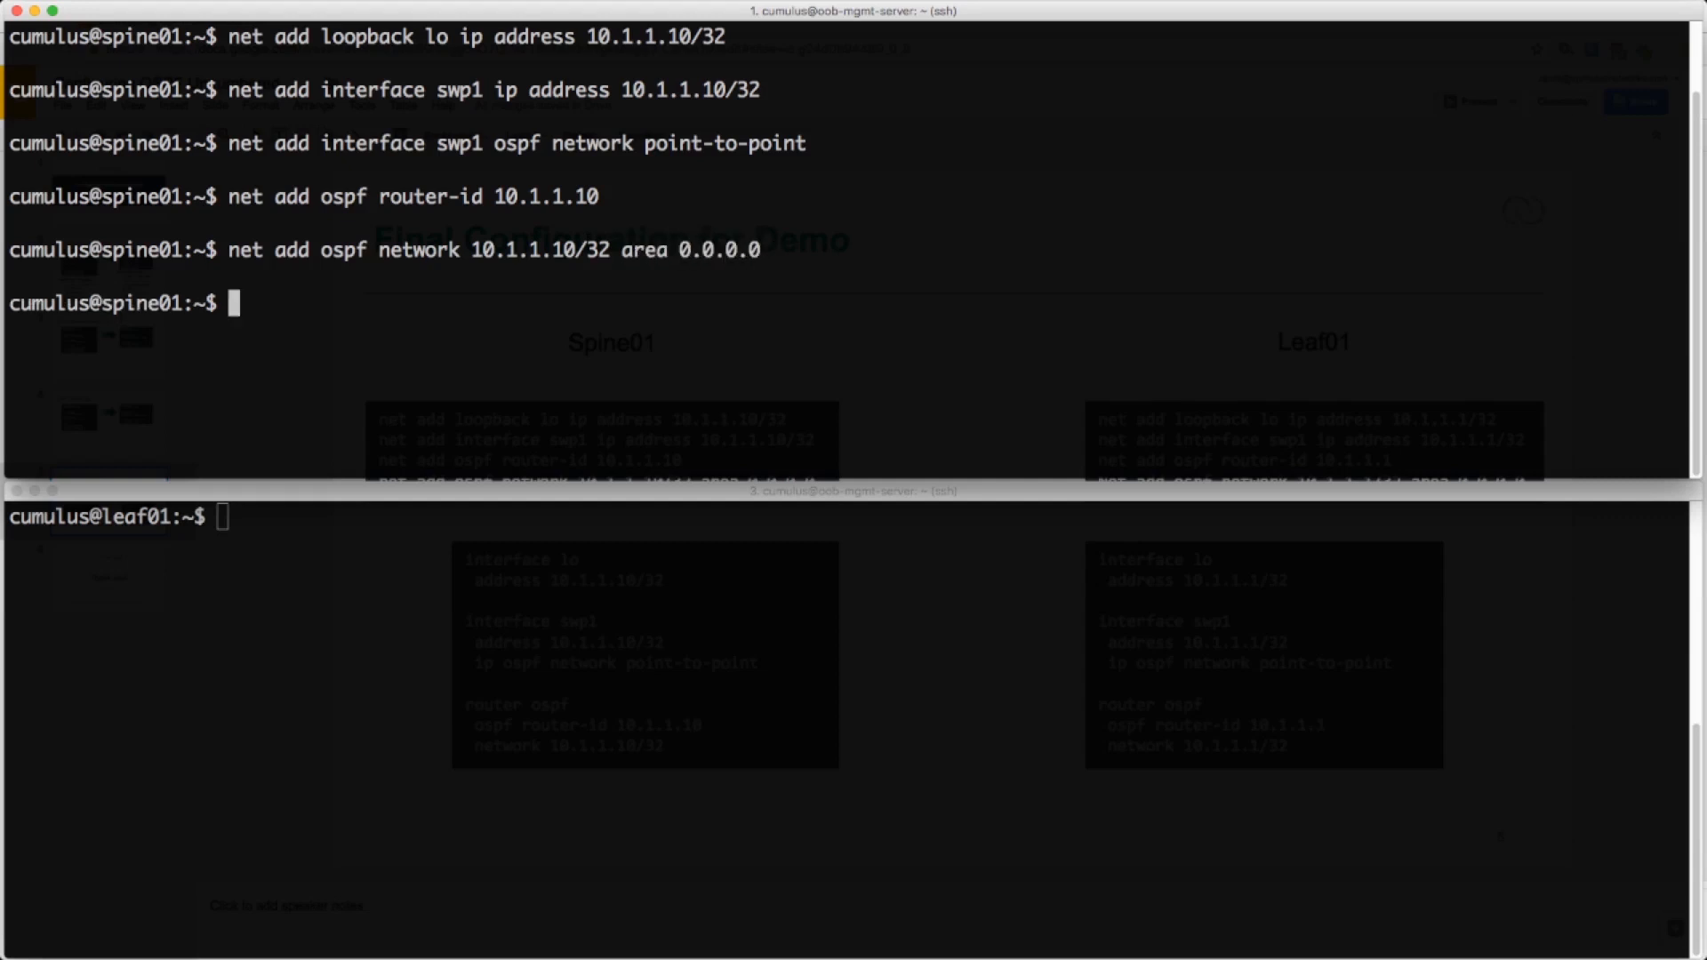
text(net)
text( commit)
key(Return)
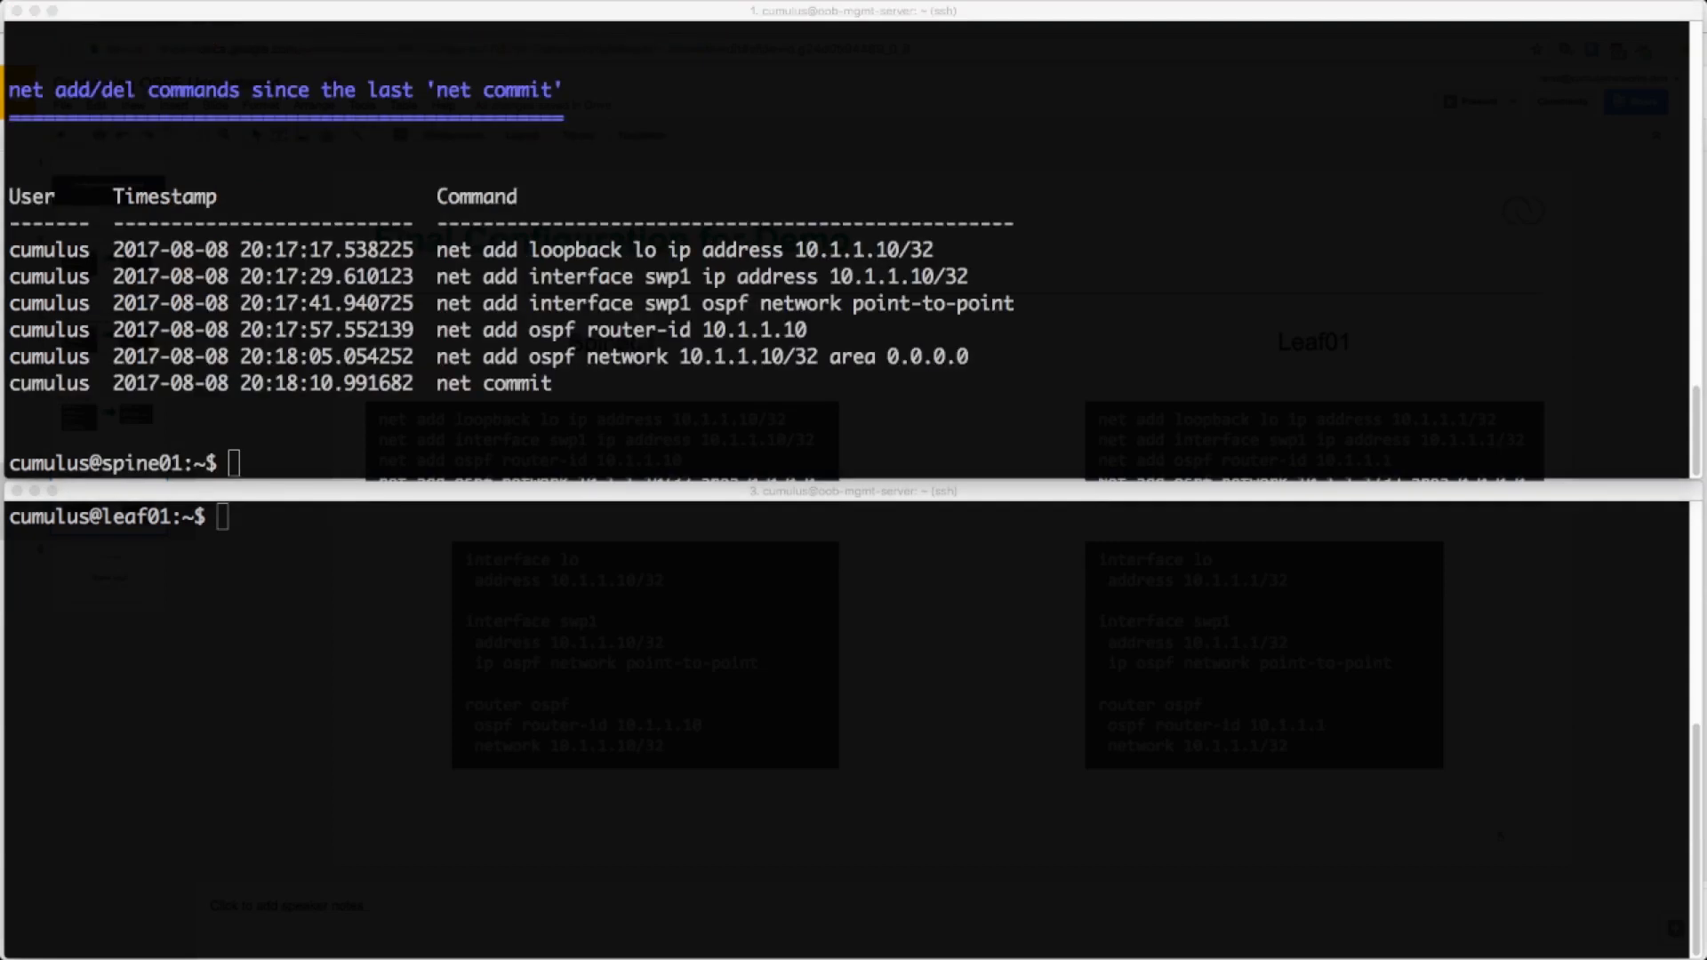
click(443, 698)
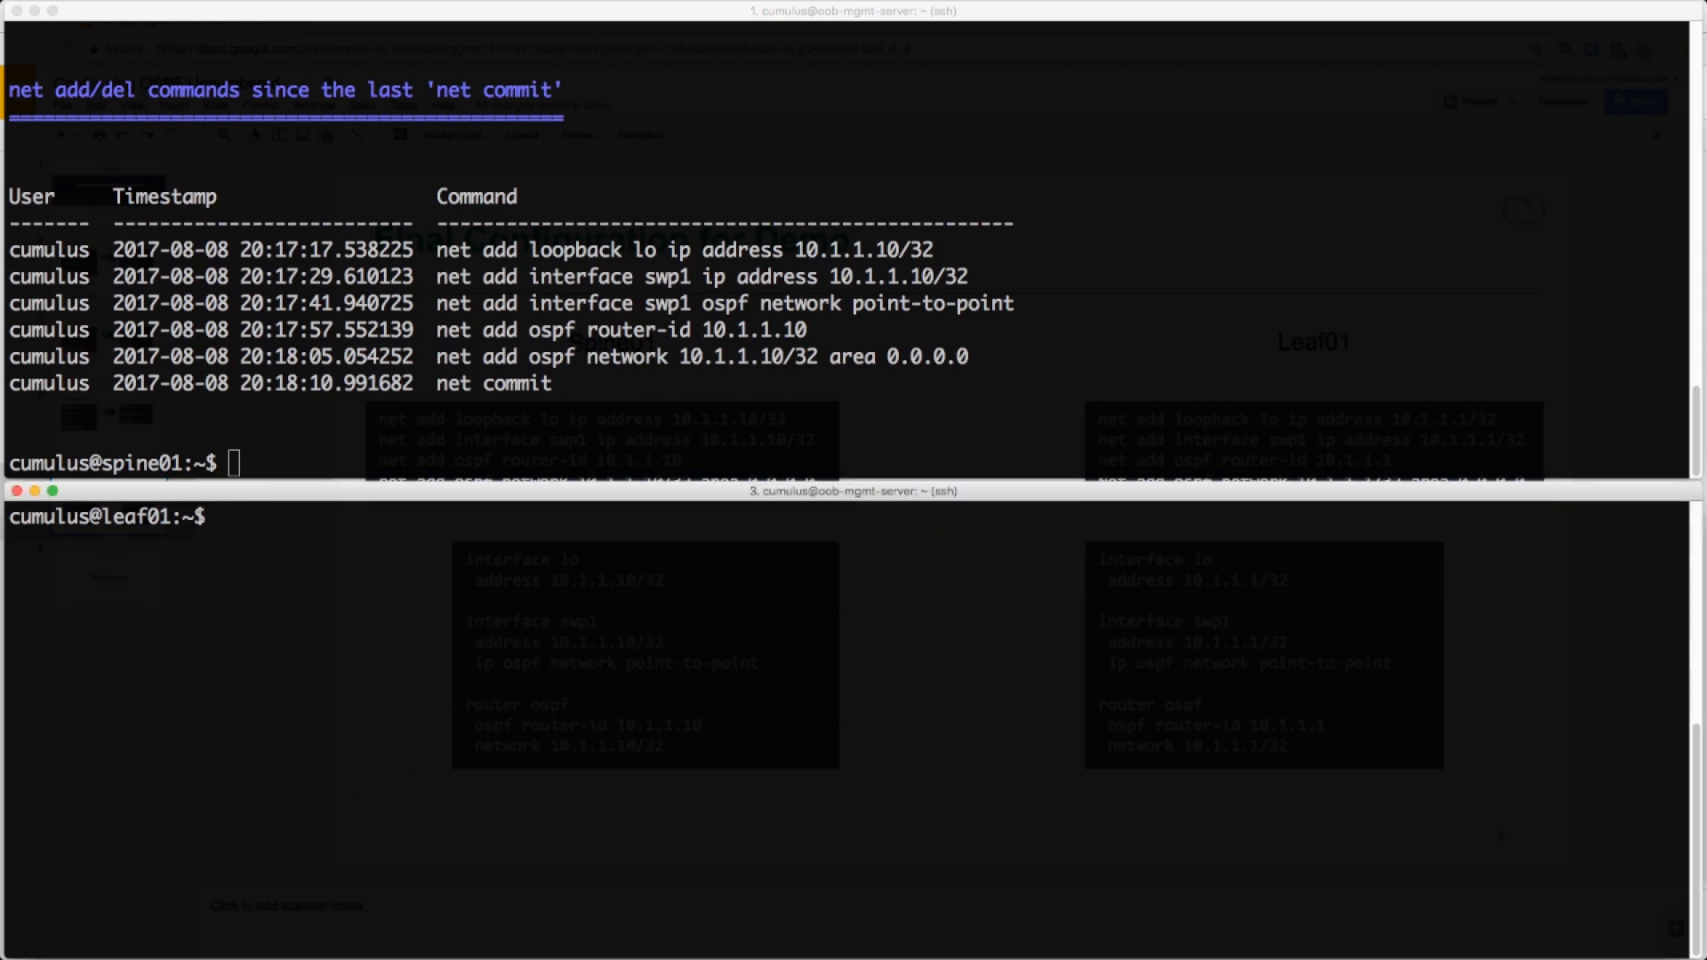
- Assign 10.1.1.1/32 to leaf01's loopback and swp51, and make swp51 an OSPF point-to-point network
click(605, 758)
text(net add loopback )
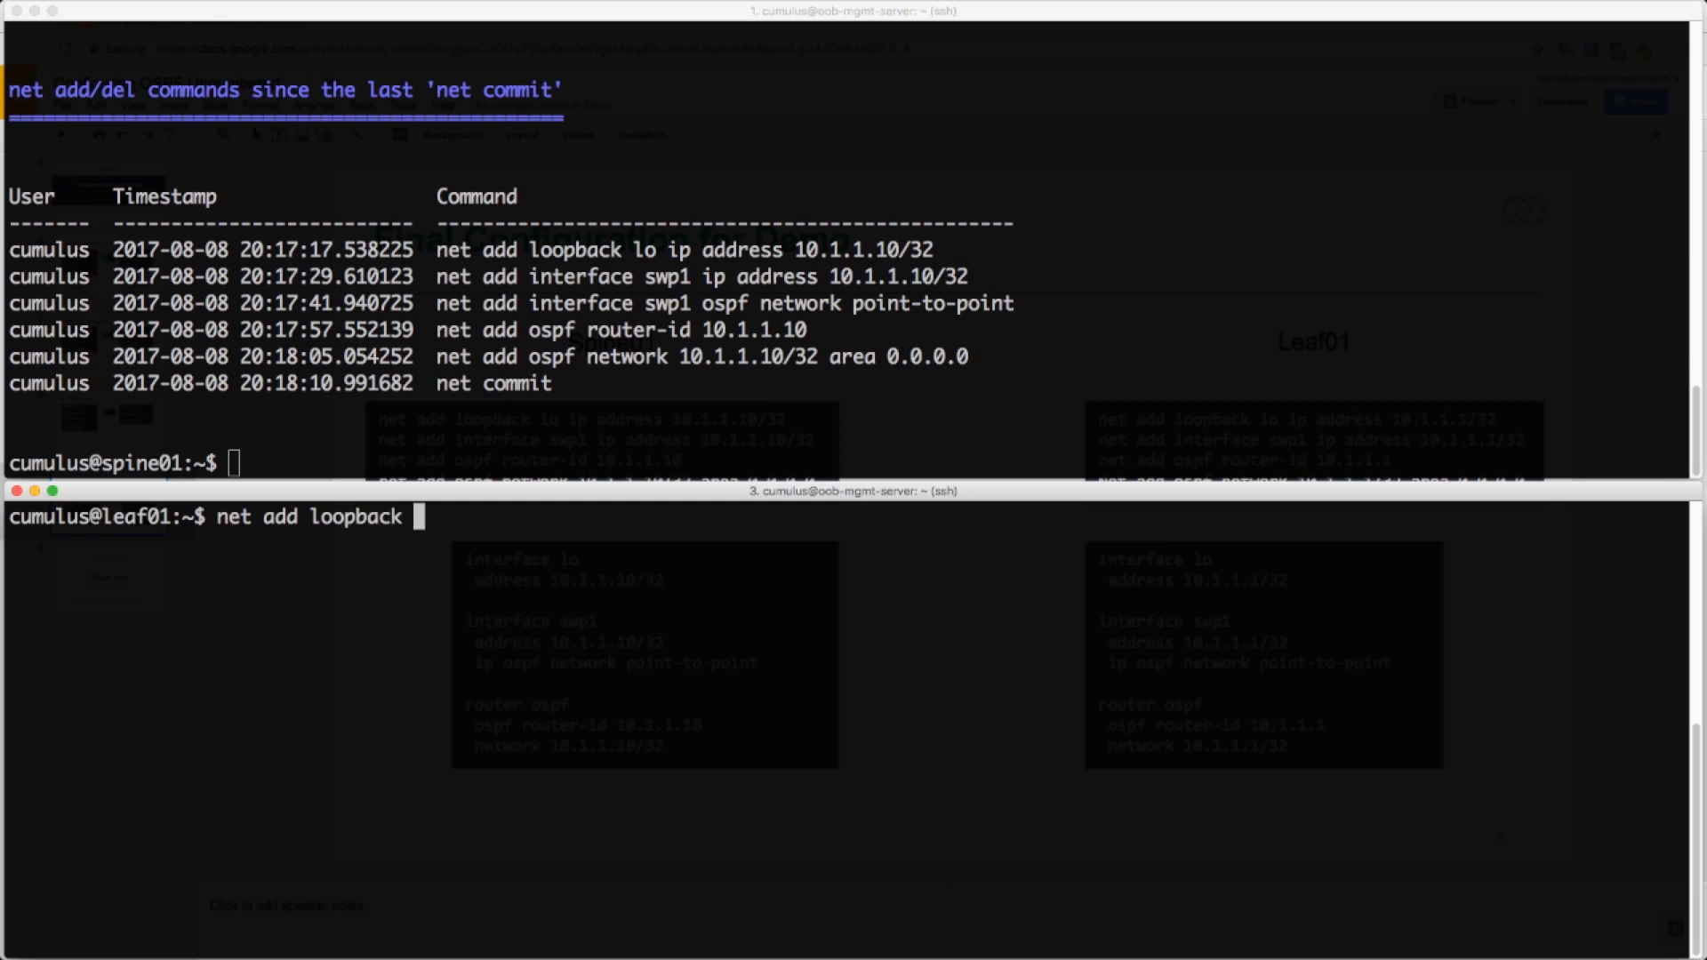
text(lo ip address 10.1)
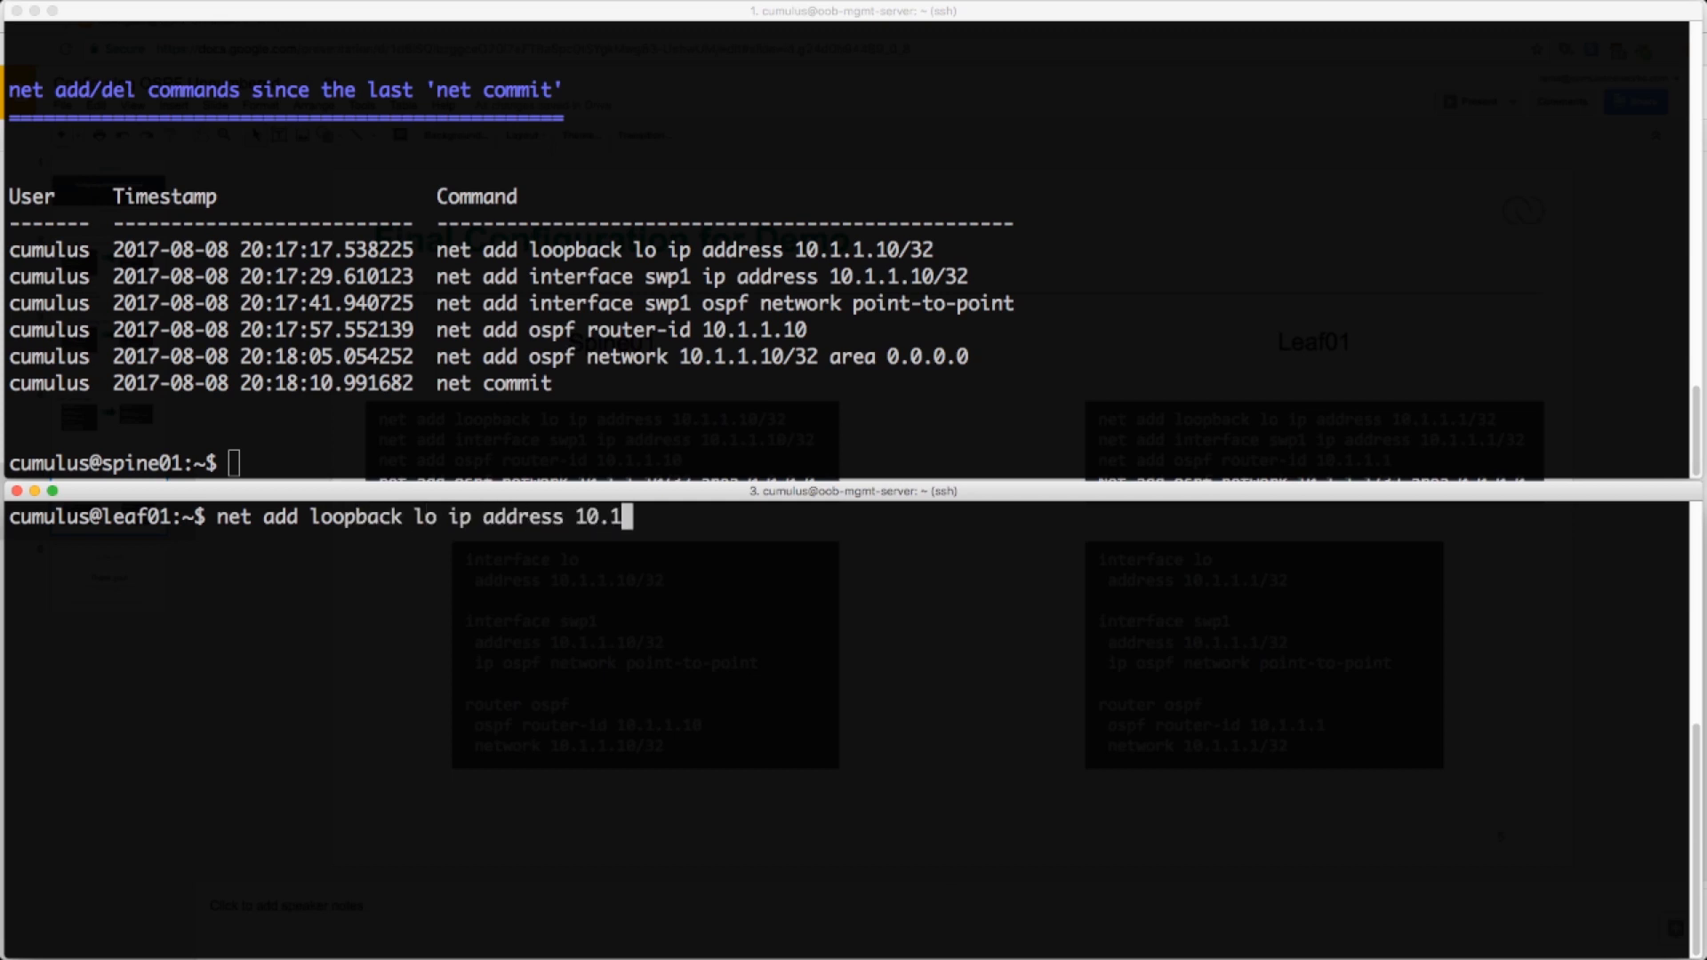
text(.1/32)
key(Return)
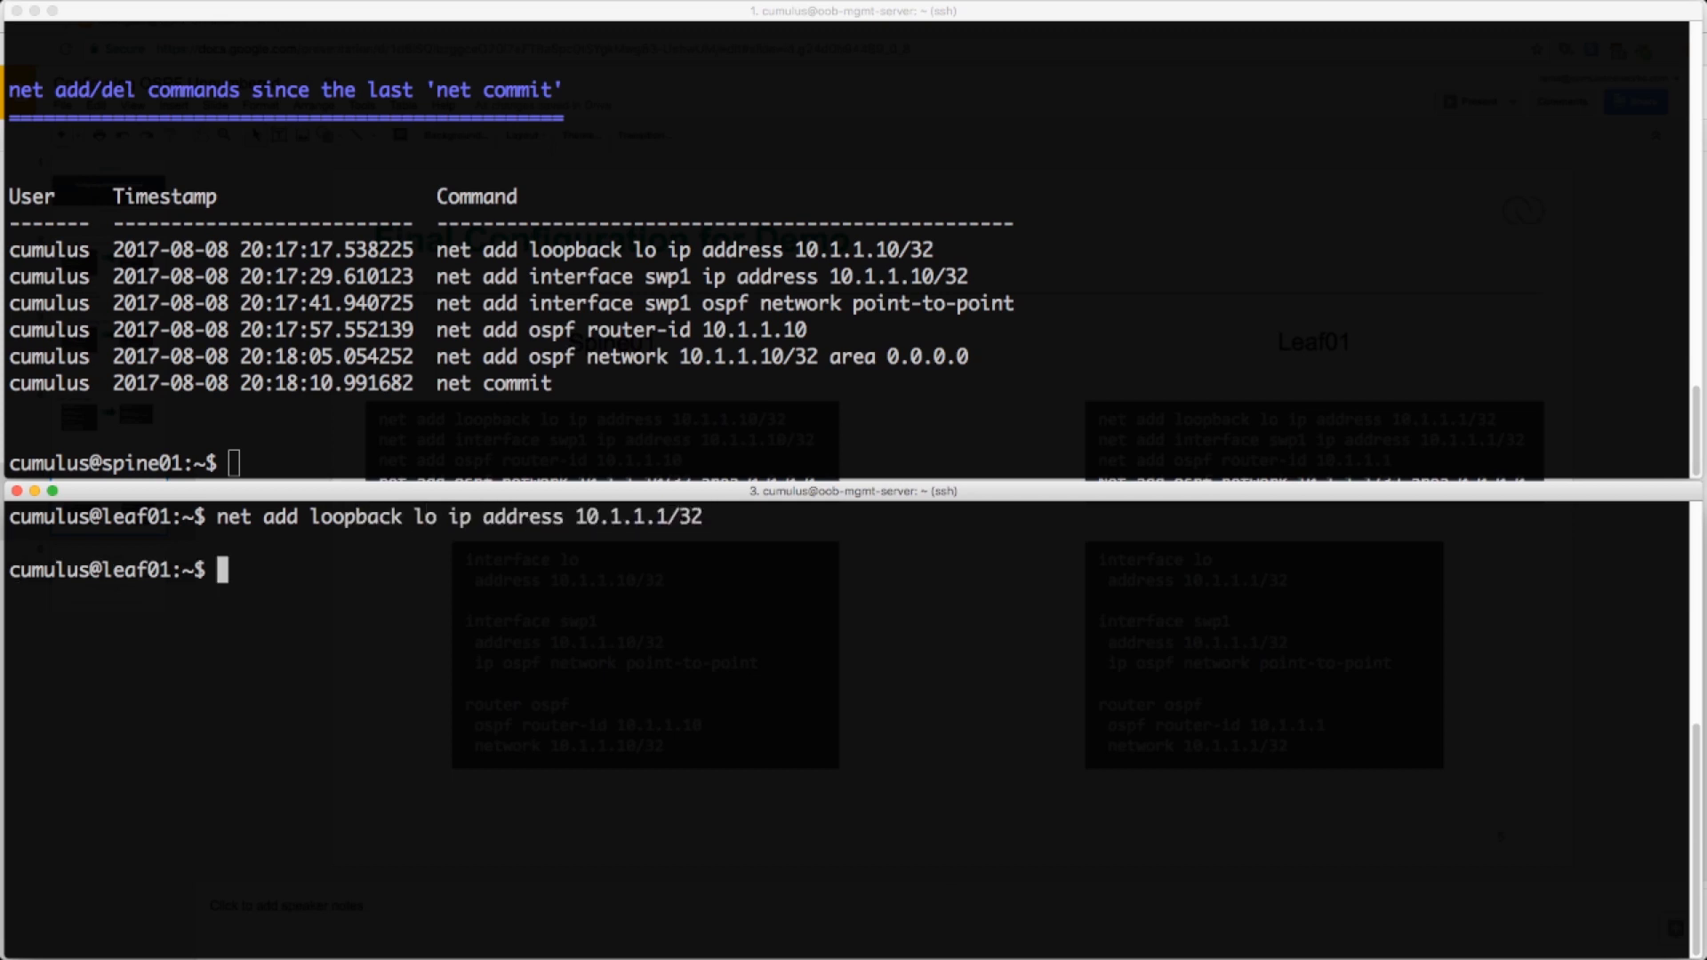
text(net add interface sw)
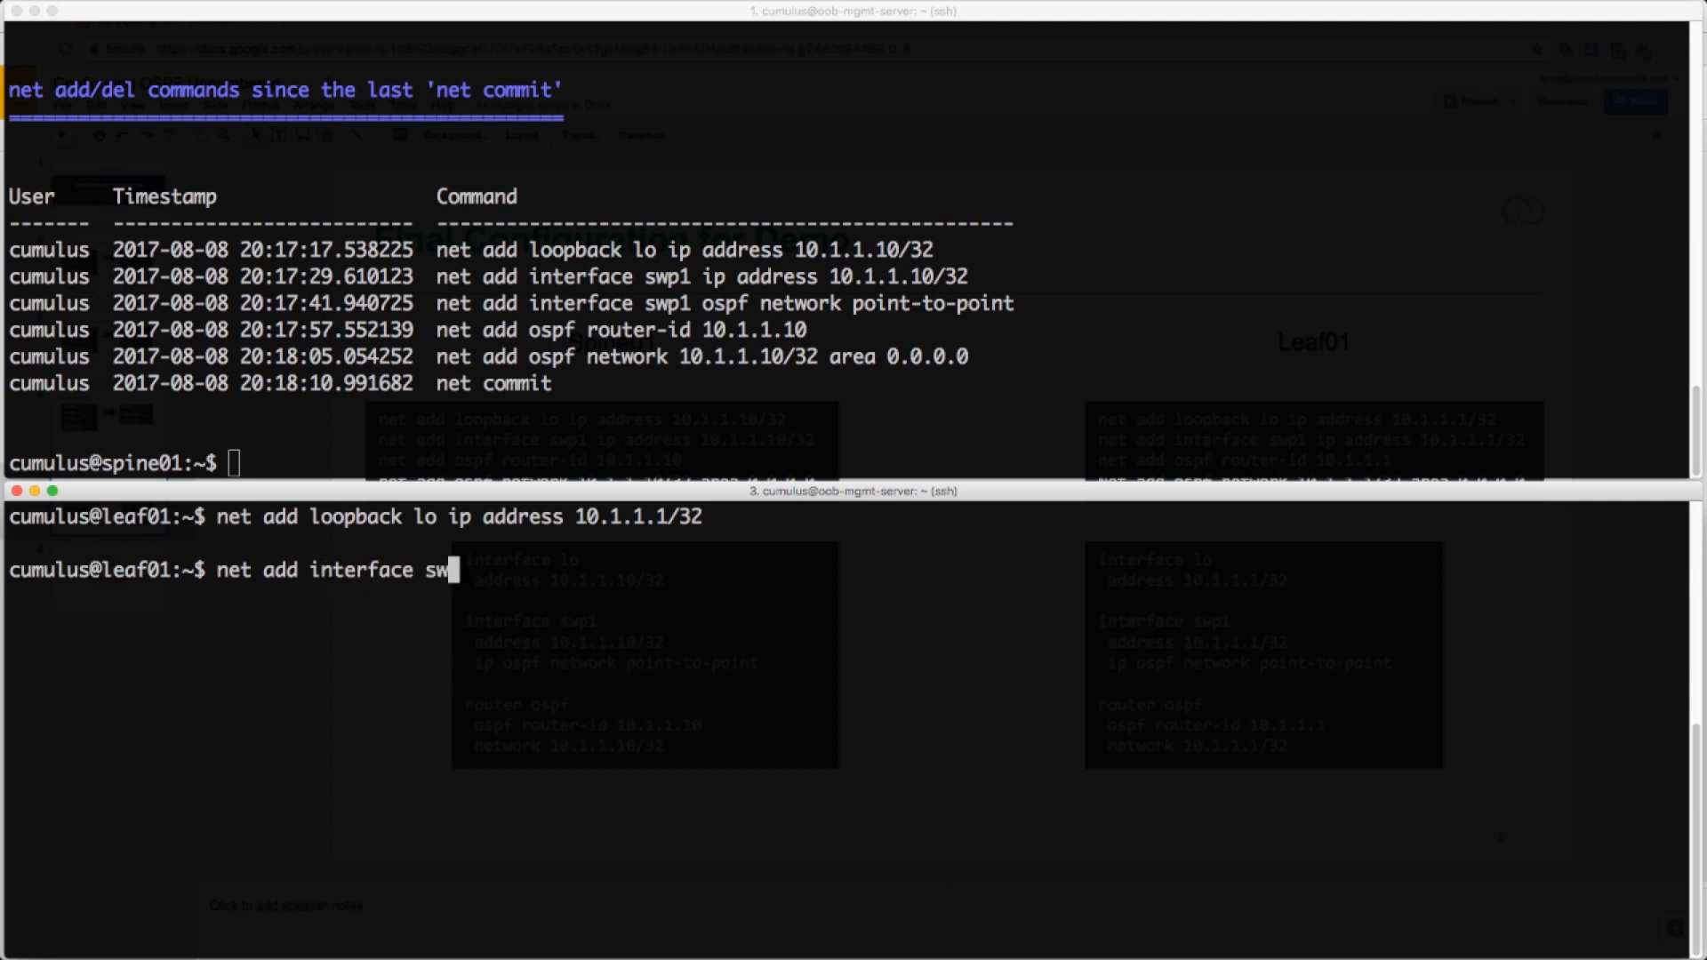
text(p51 ip add)
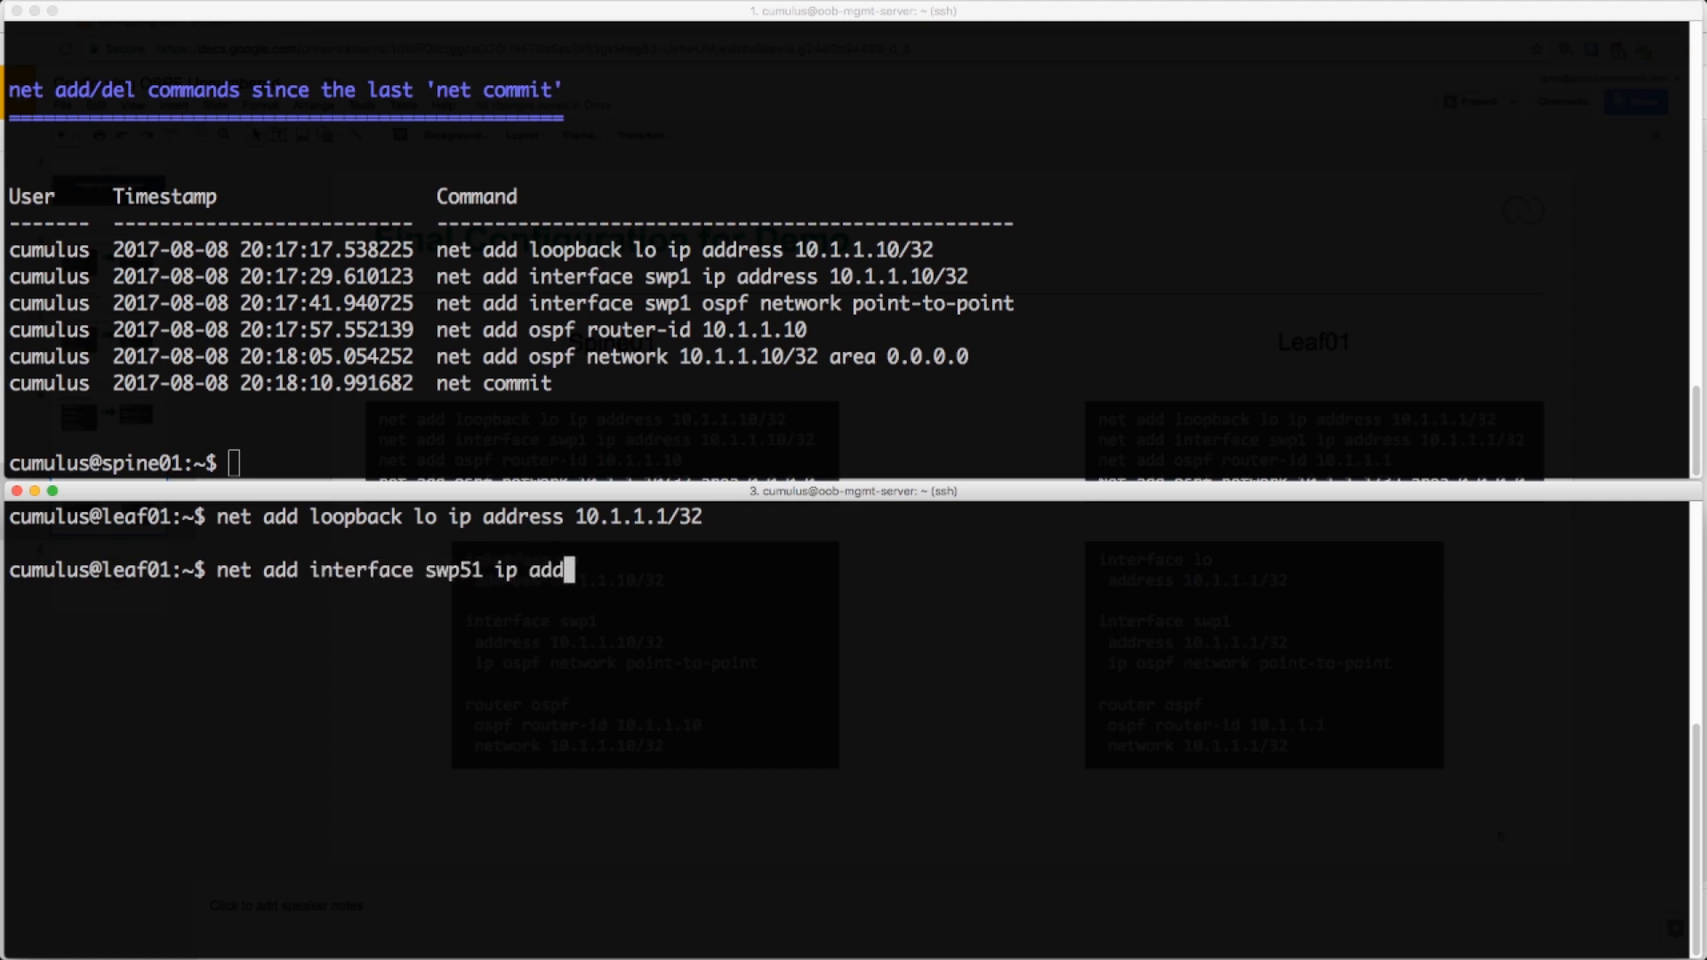
text(ress 10.1.1.1/)
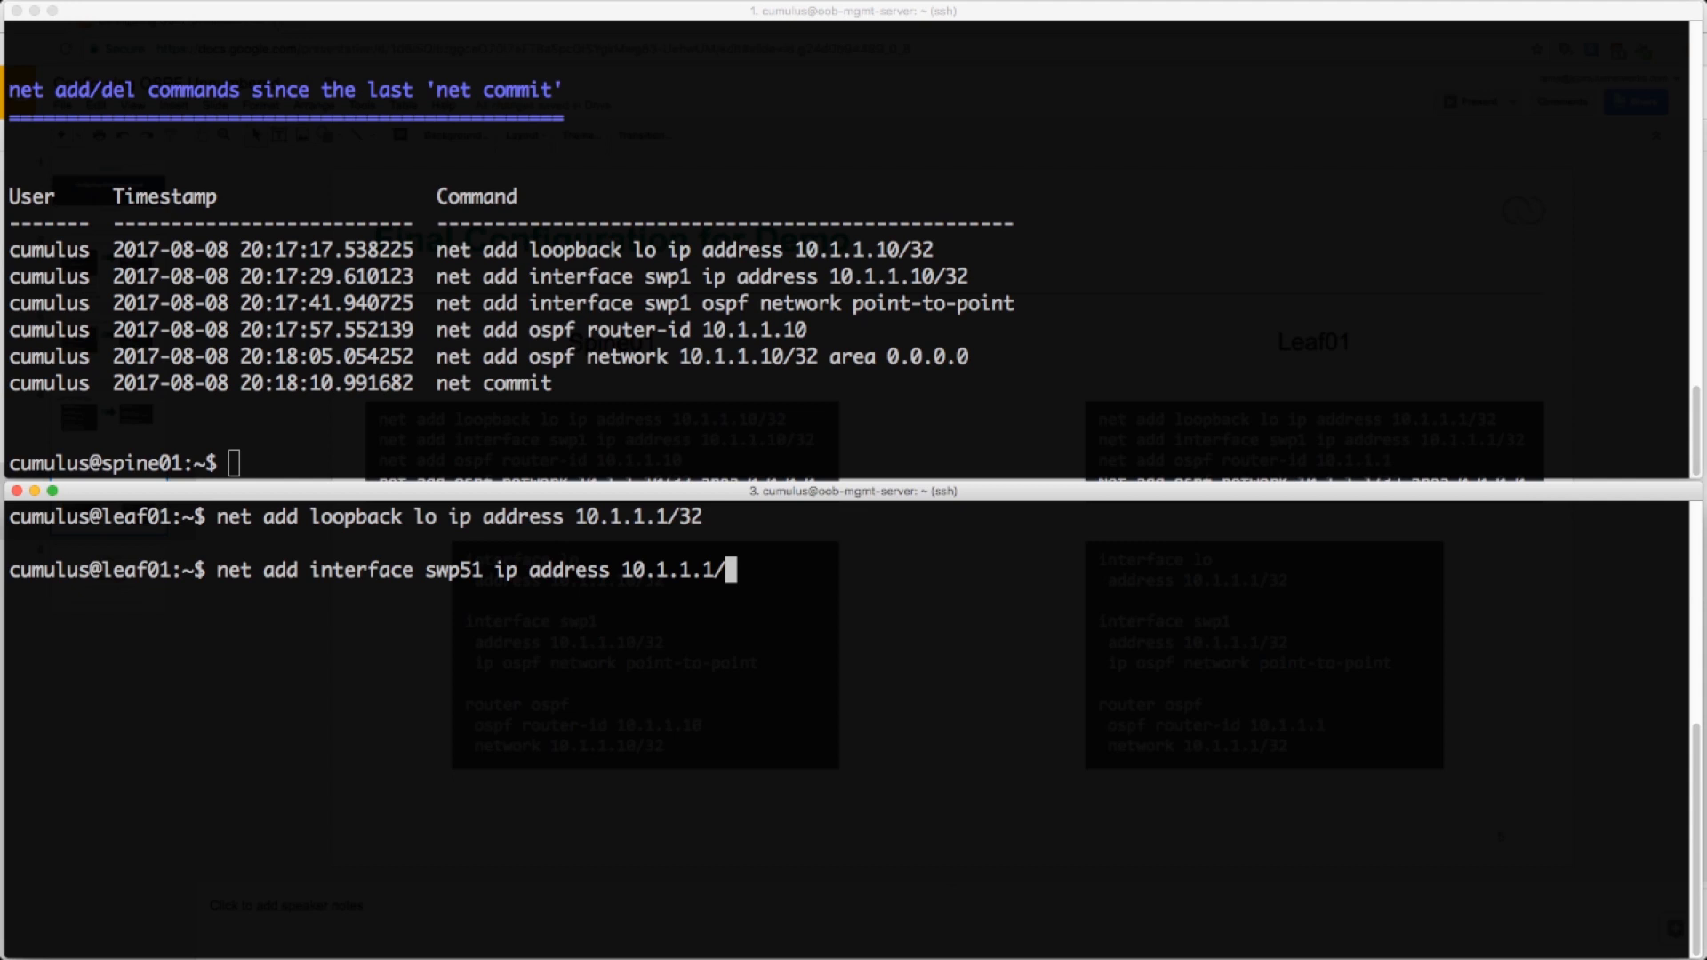
text(32)
key(Return)
text(net add int)
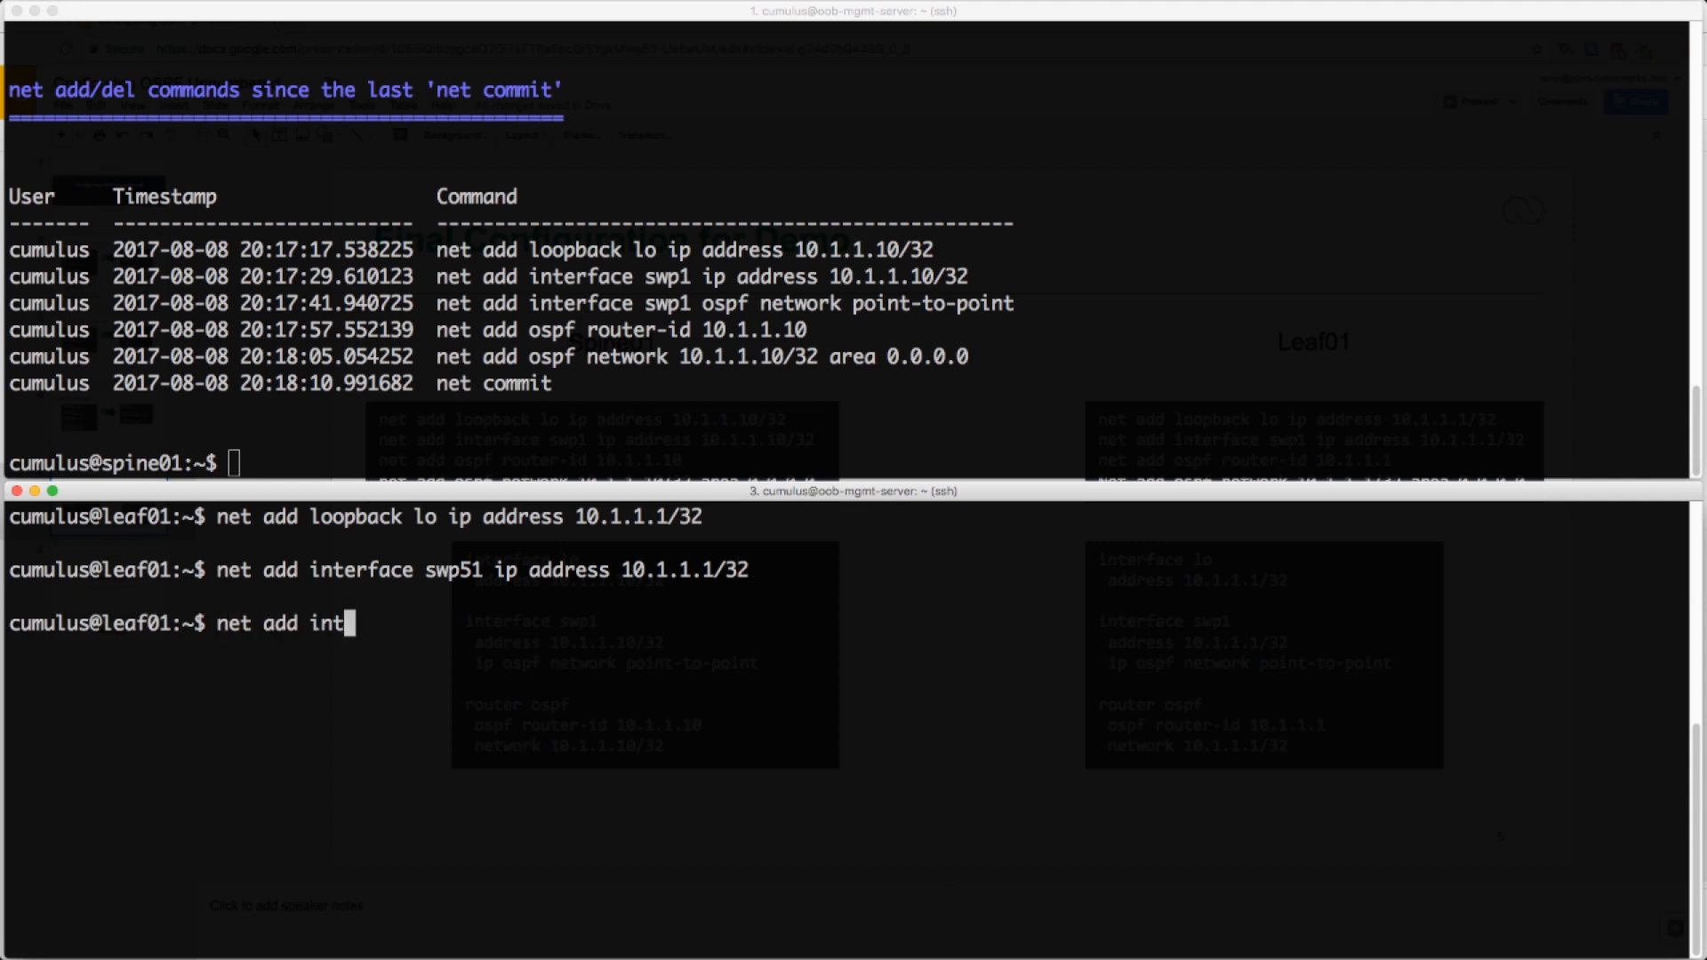
text(erface swp51 )
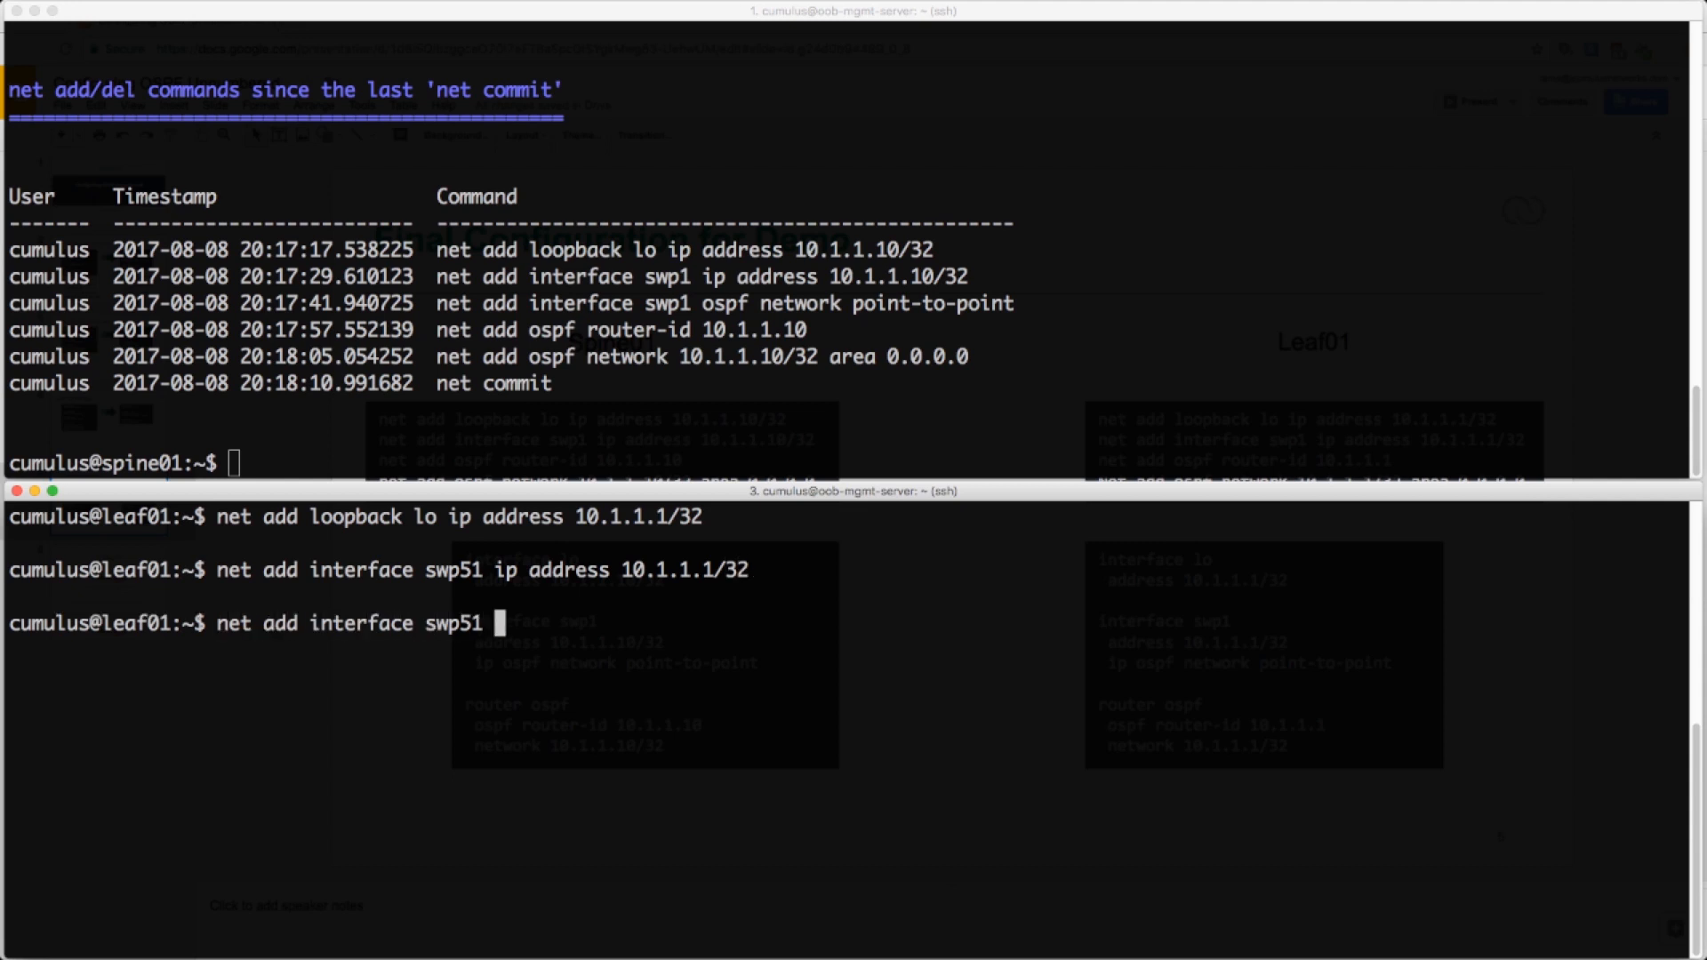
text(ospf network point)
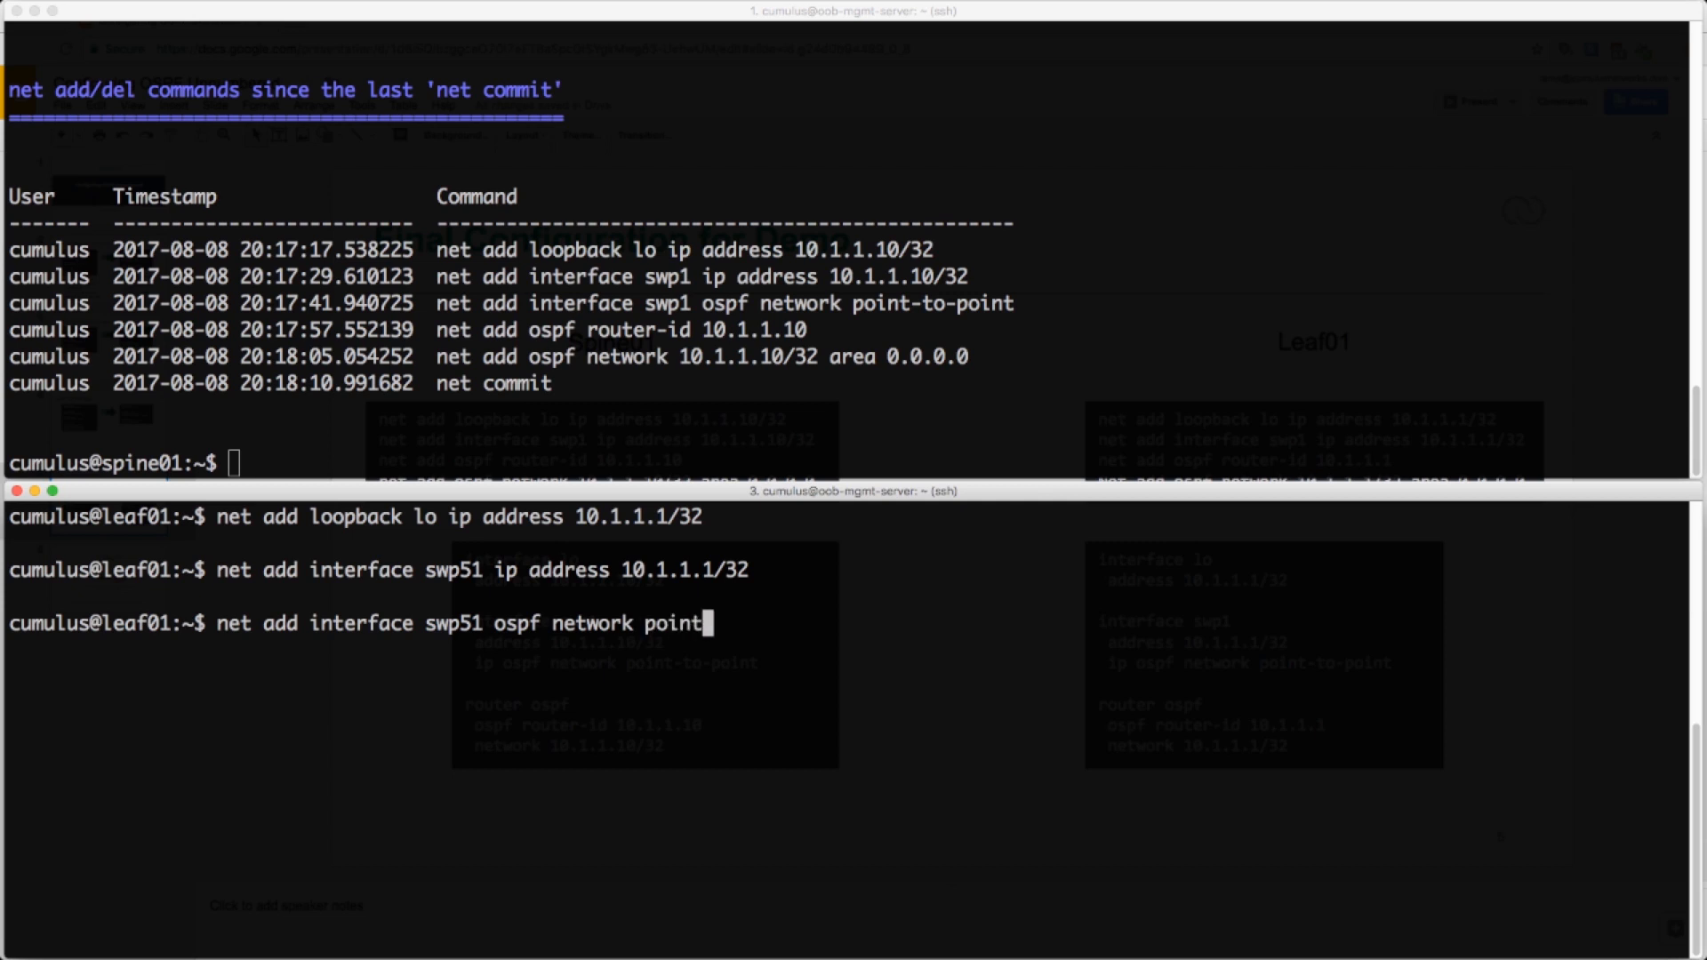
text(-to-point)
key(Return)
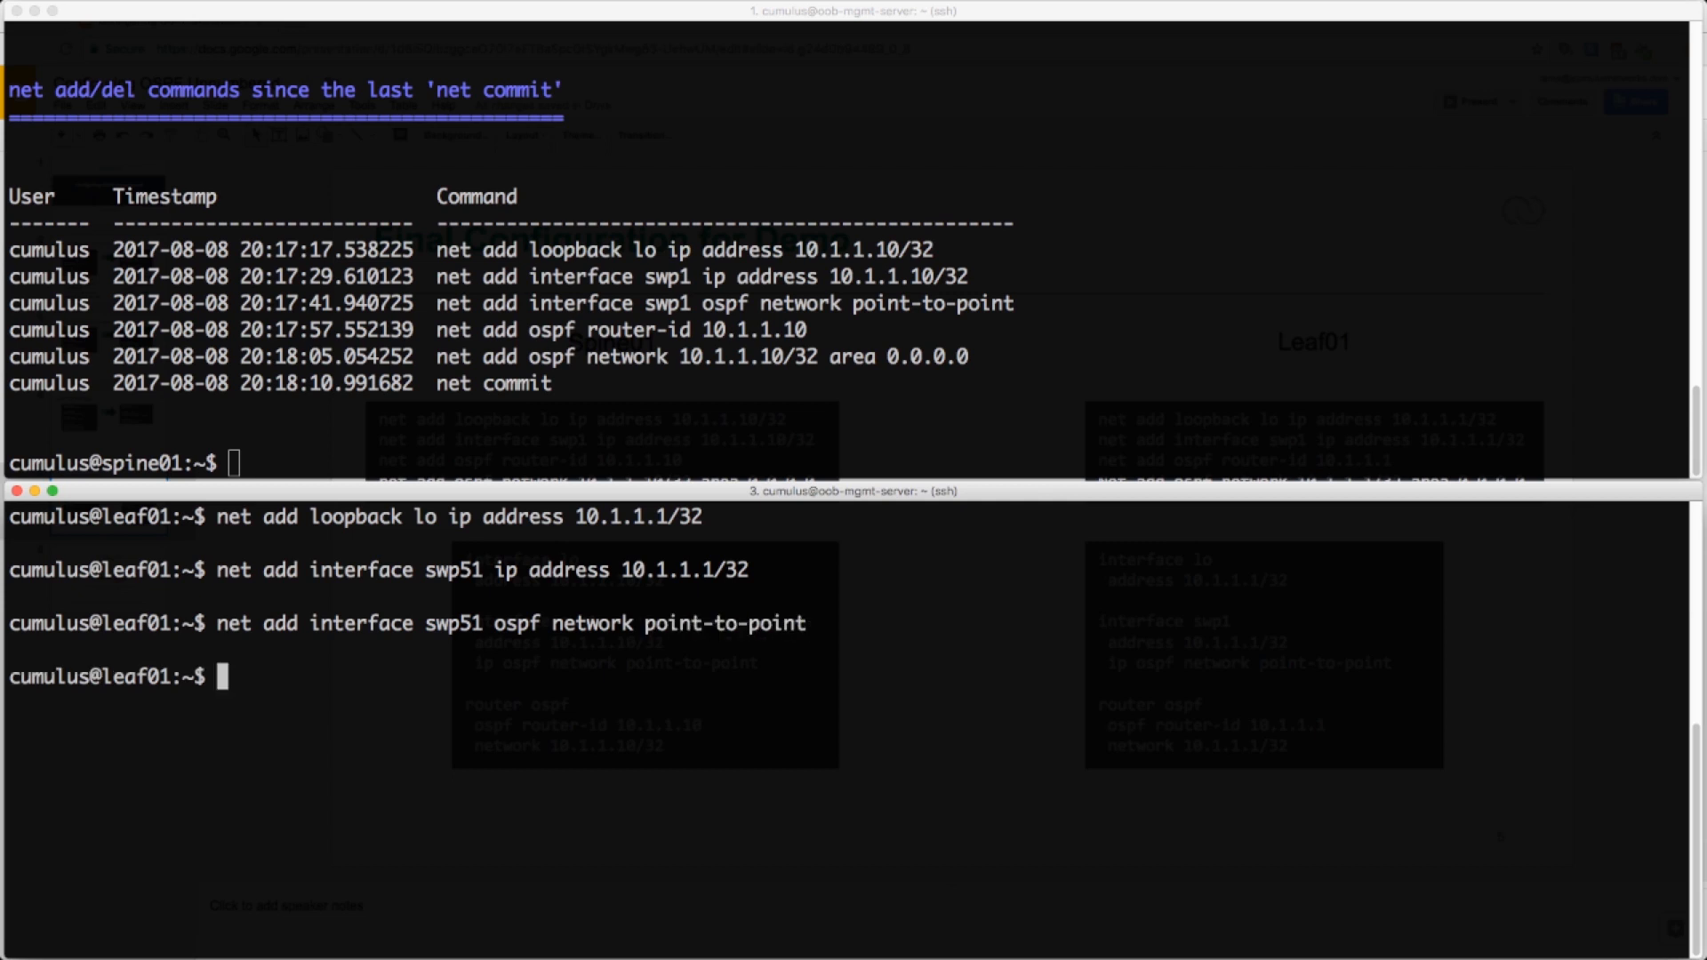
text(net add ospf r)
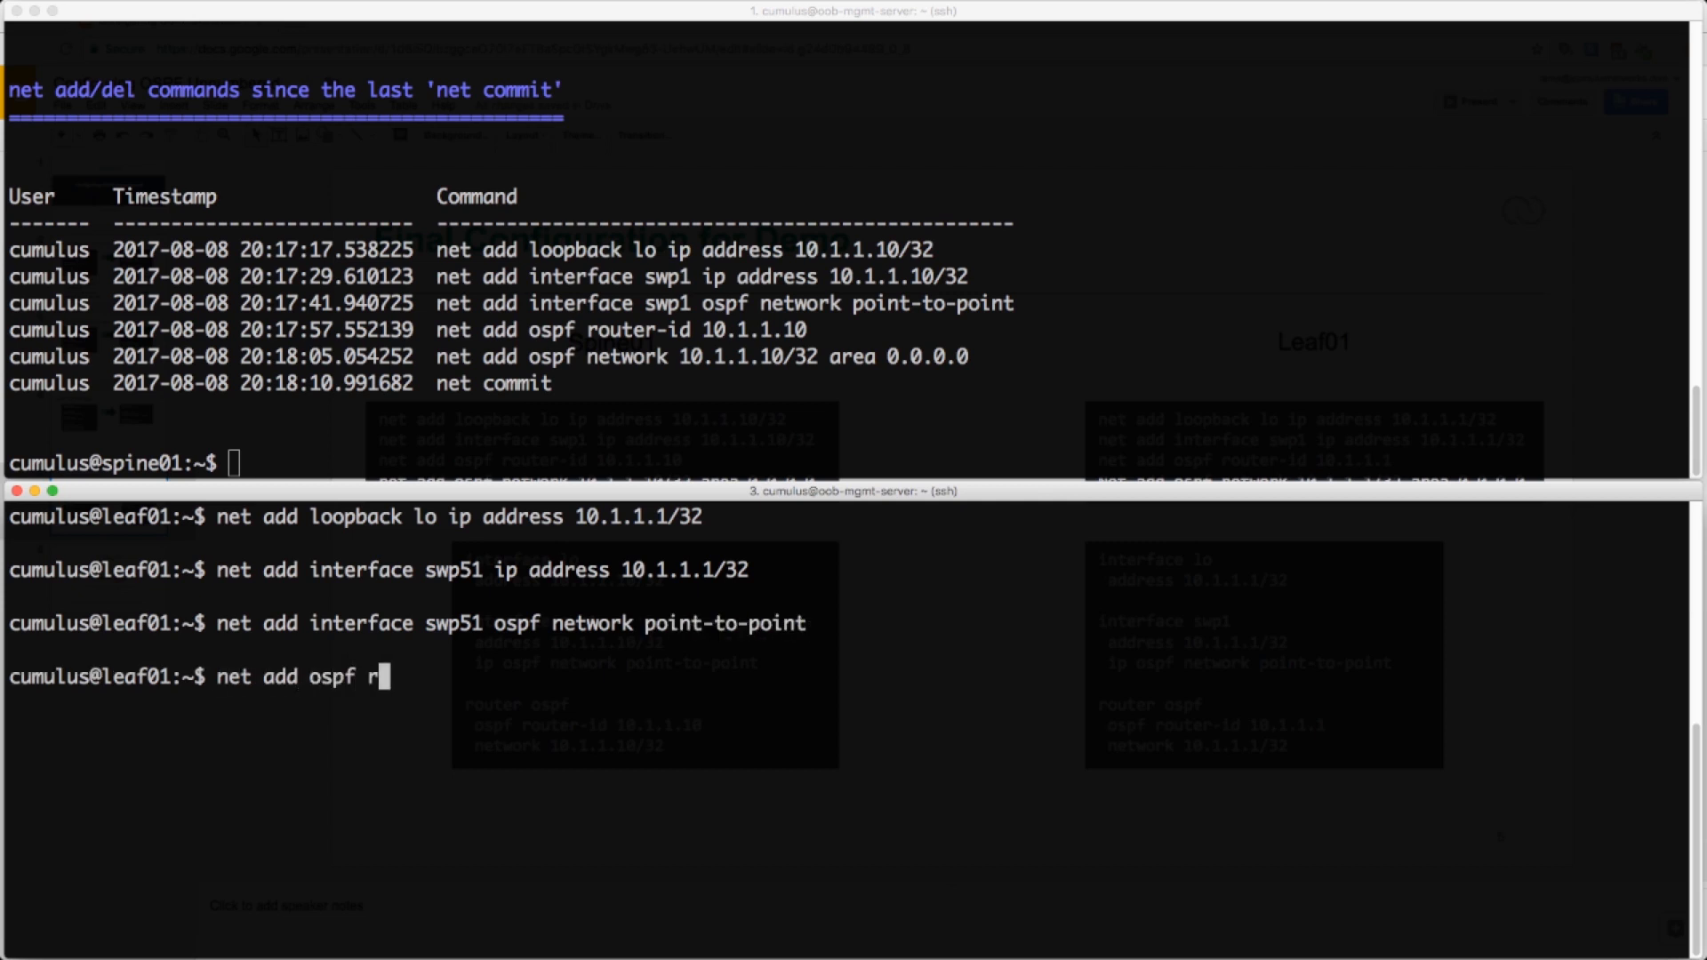
text(outer-id 10.1.1.1)
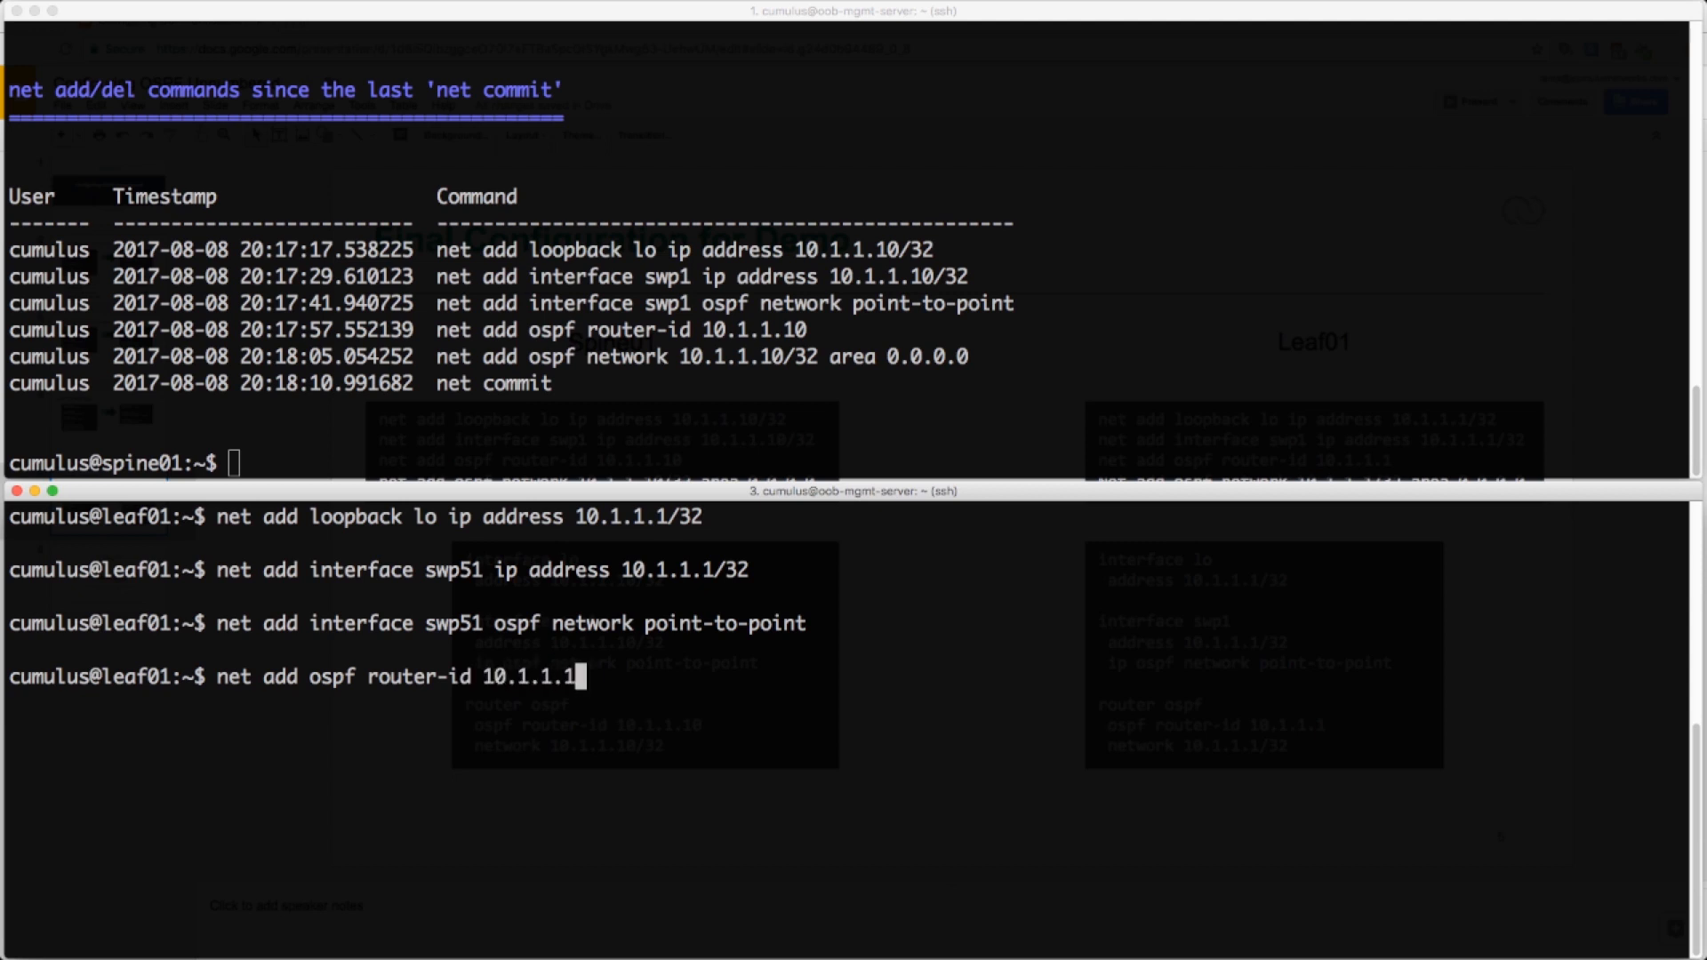
- Set leaf01's OSPF router-id 10.1.1.1 and advertise 10.1.1.1/32 in area 0.0.0.0
key(Return)
text(net add o)
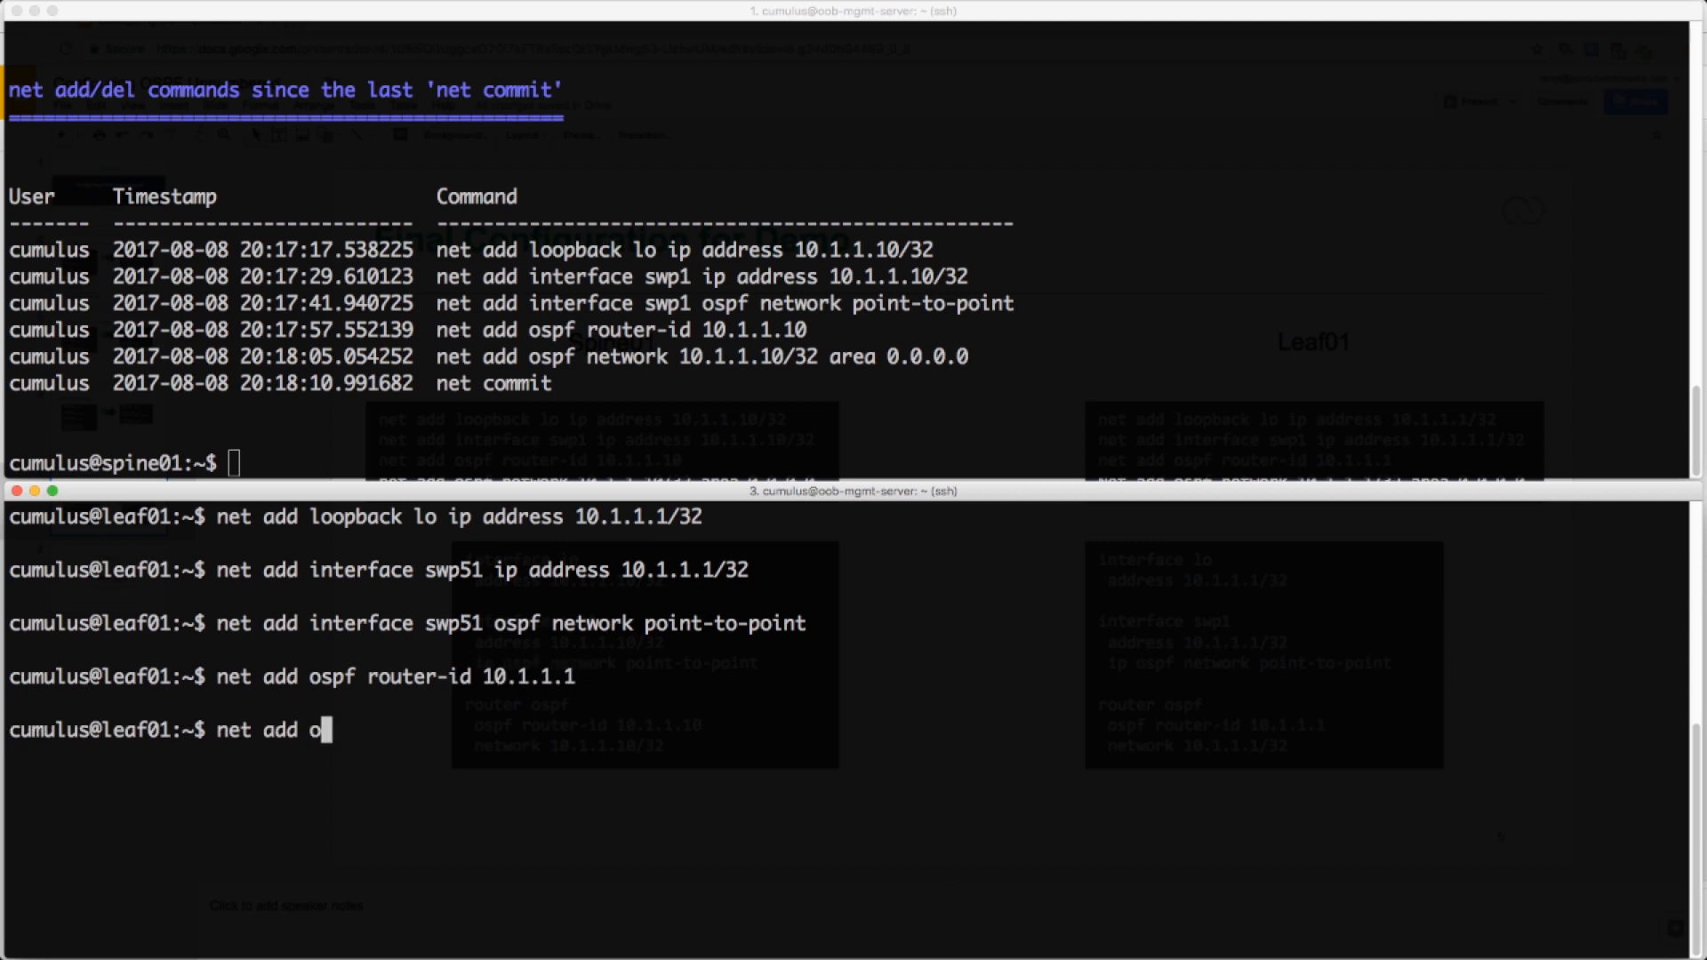
text(spf network 10.1.1.1)
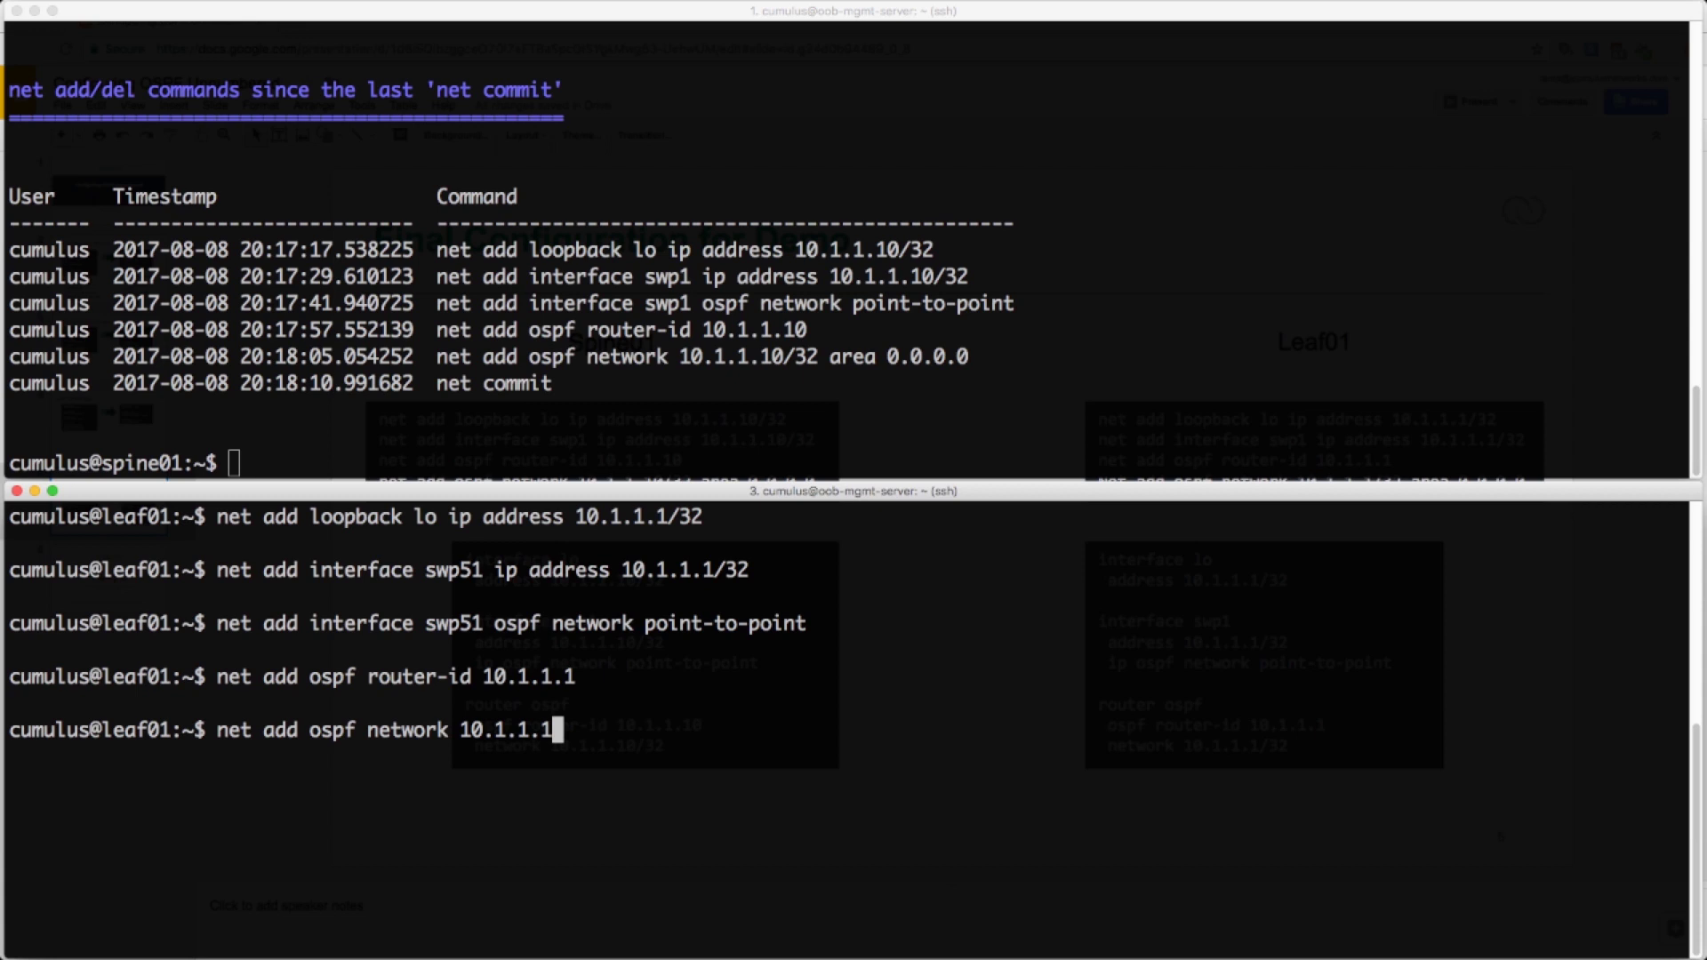
text(/32 area )
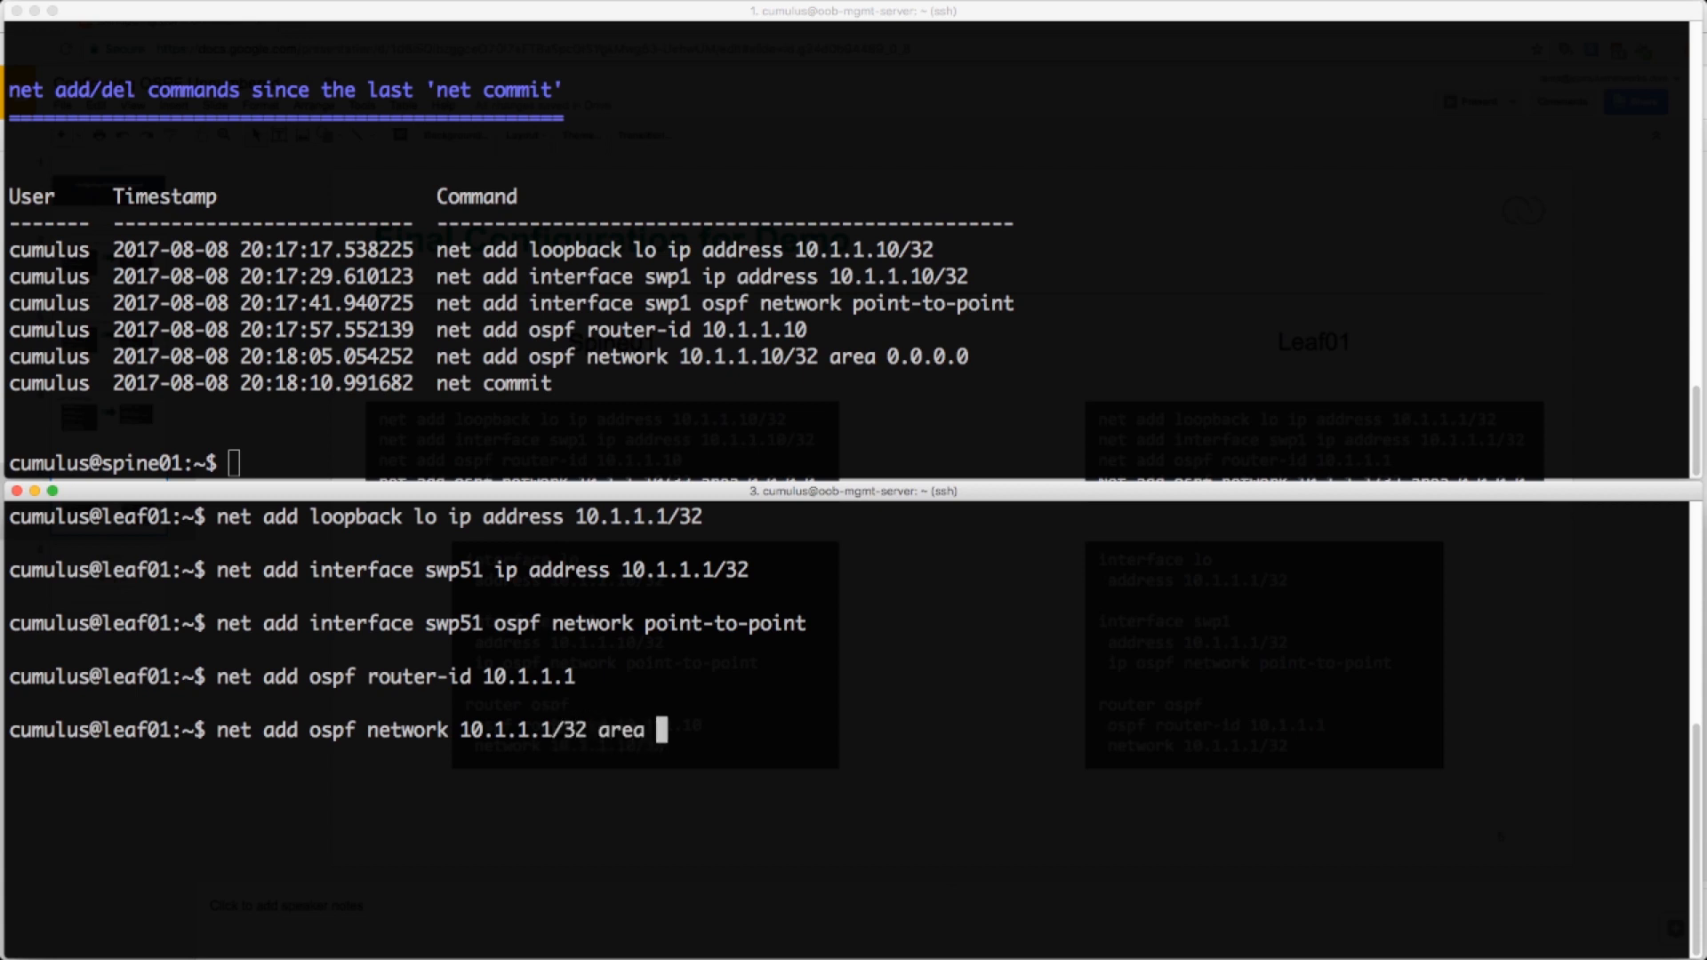
text(0.0.0.0)
key(Return)
text(net)
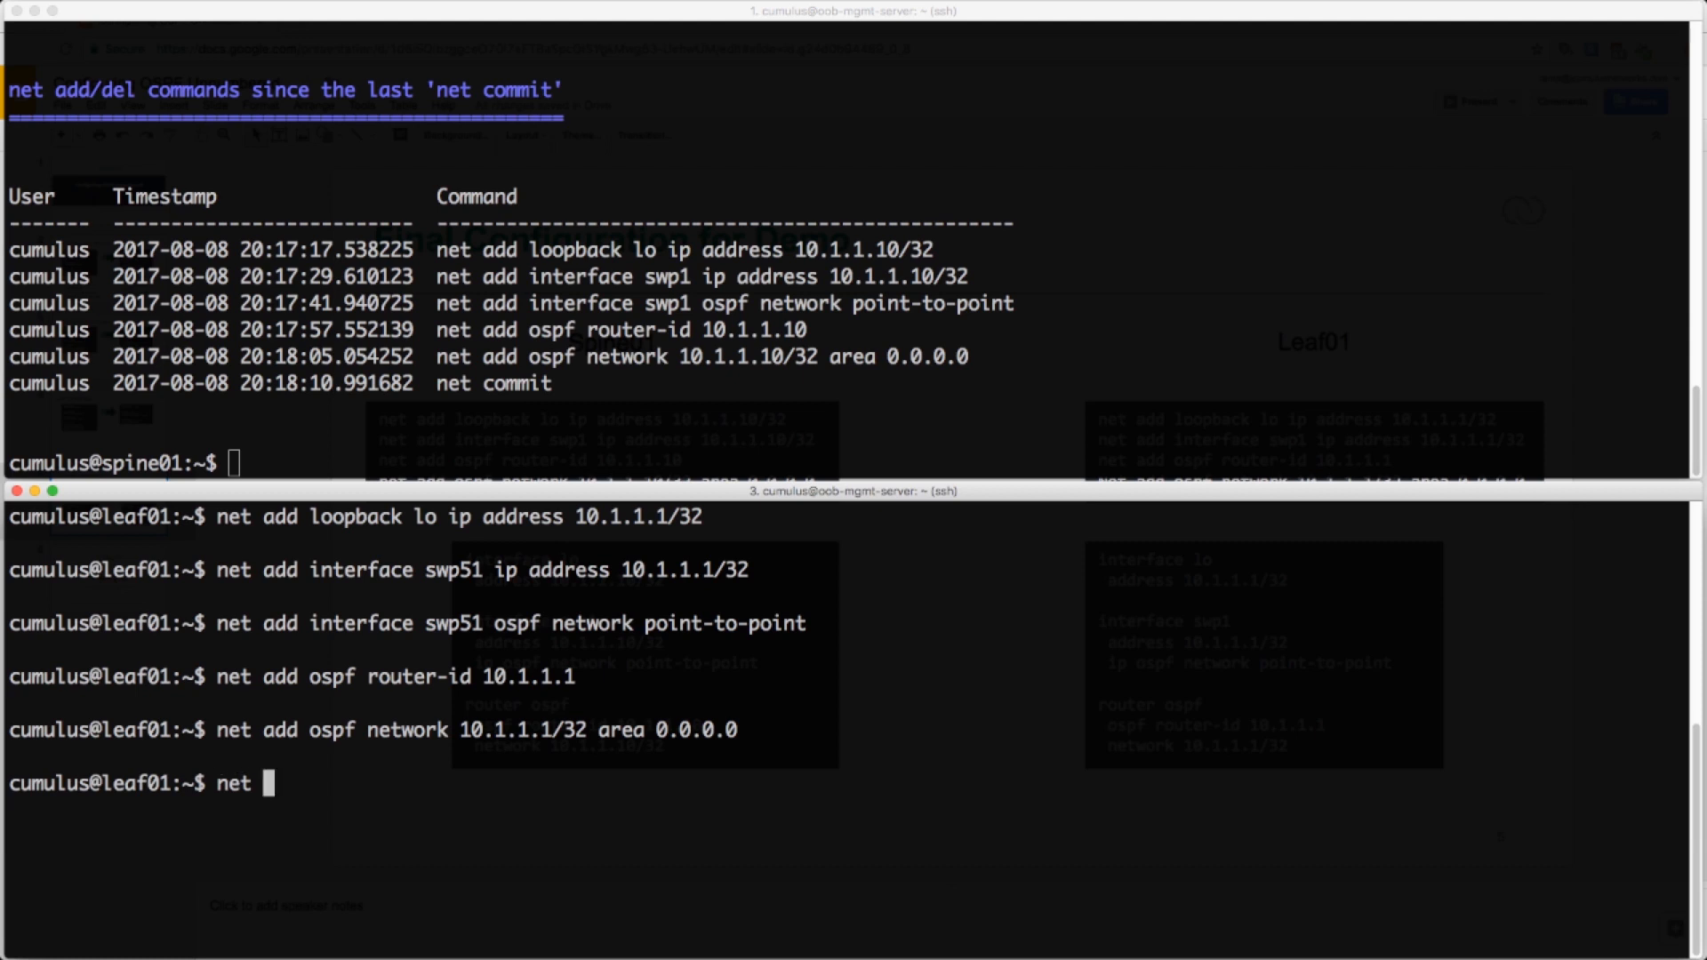
text( commit)
- Commit leaf01's configuration and verify a Full OSPF neighbor on both leaf01 and spine01
key(Return)
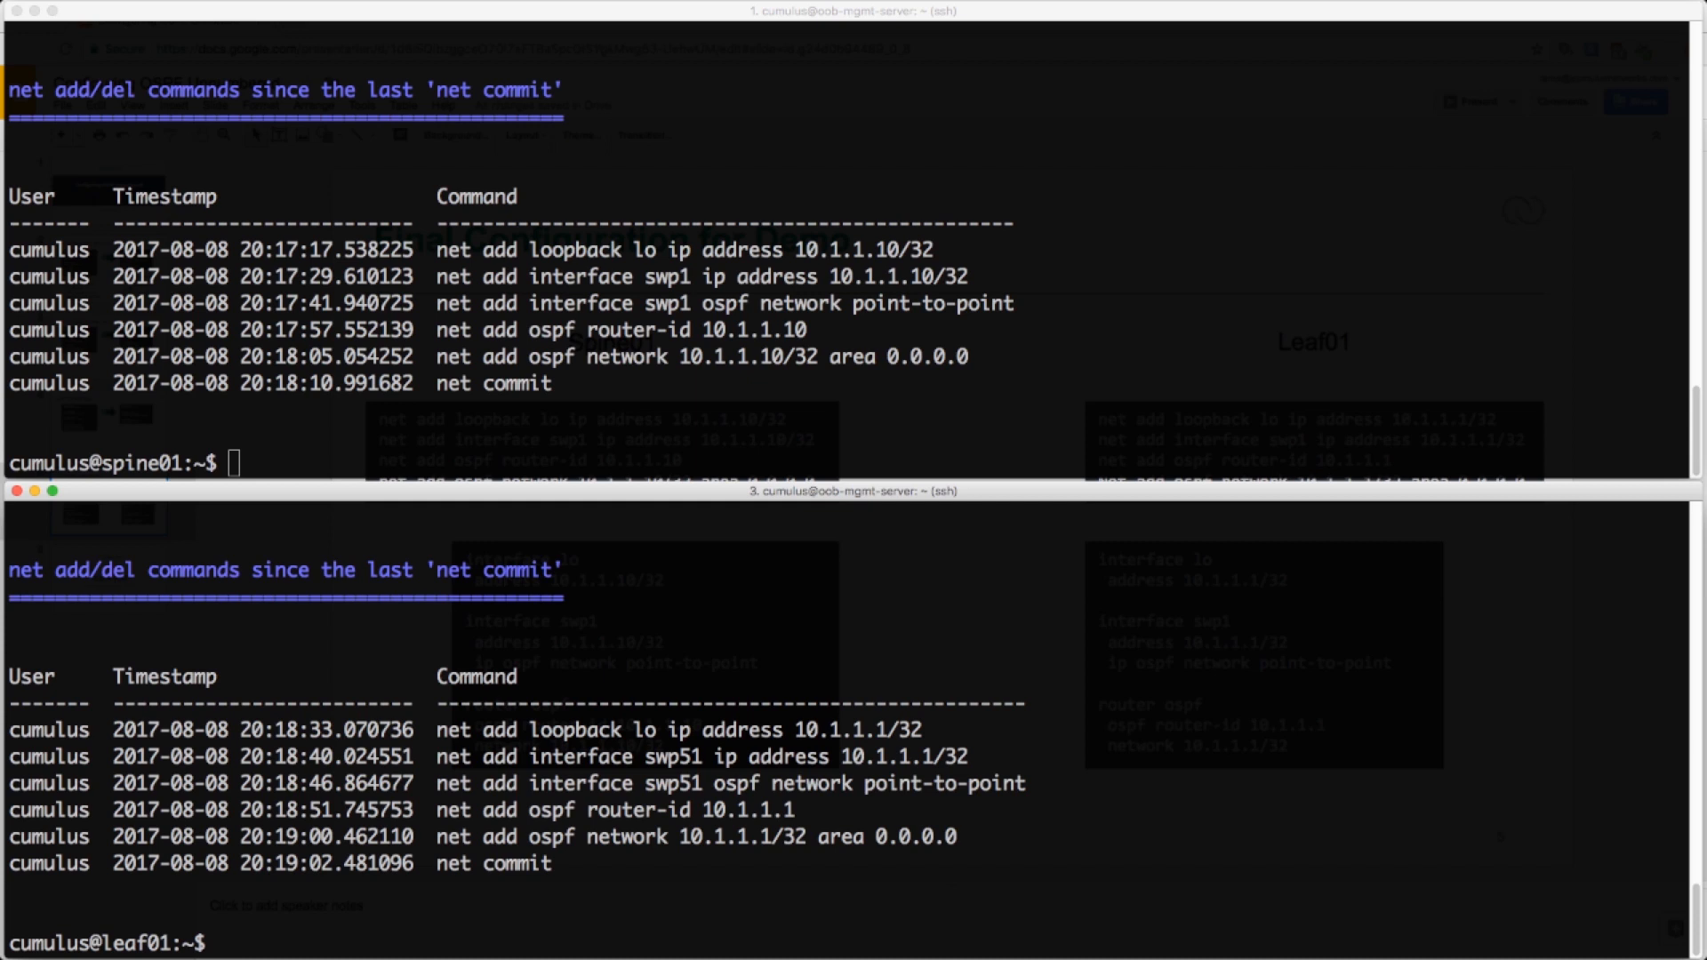
text(net show ospf n)
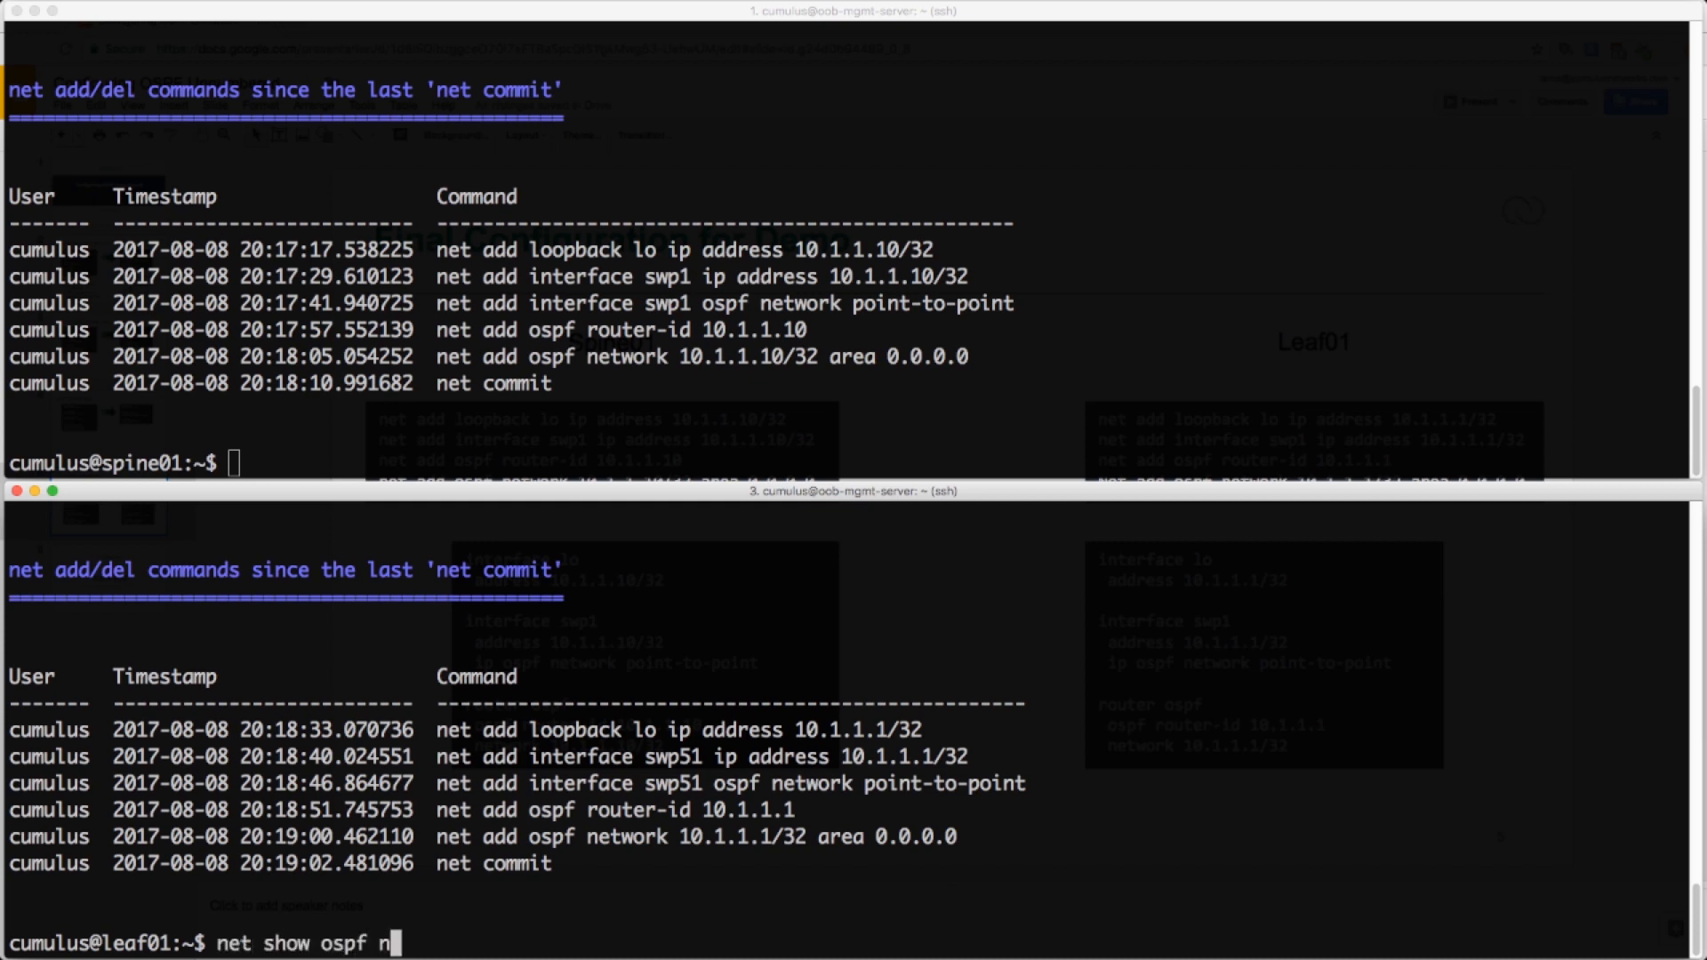
text(eighbor)
key(Return)
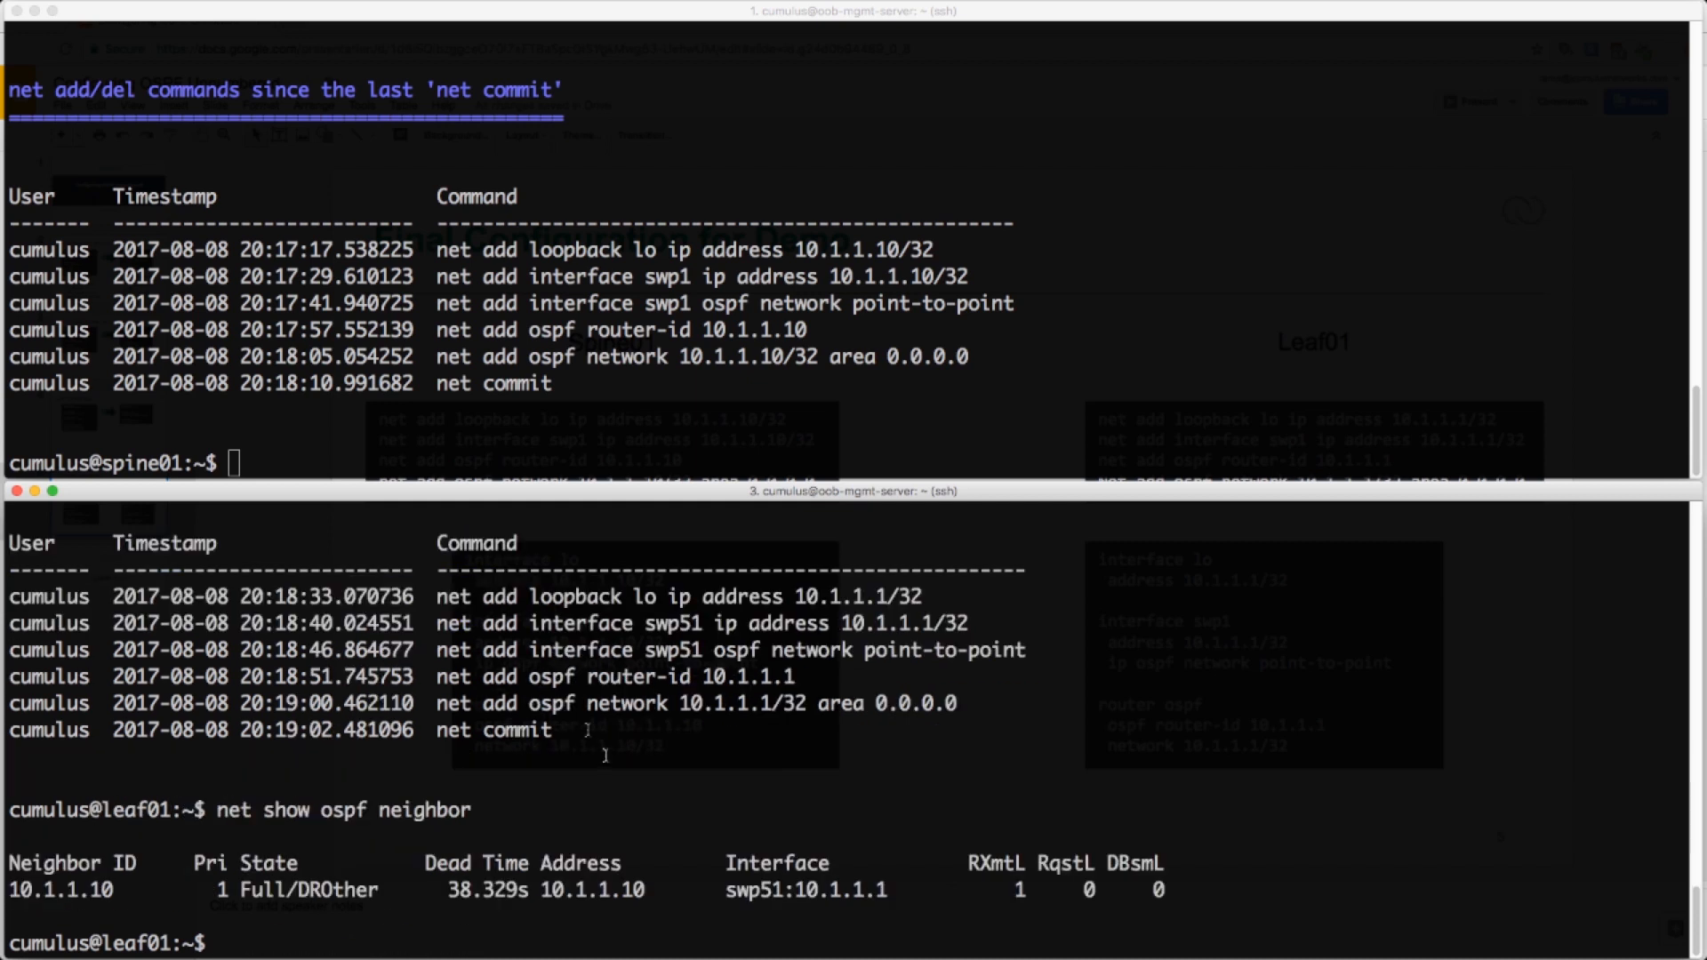
click(548, 307)
text(net show)
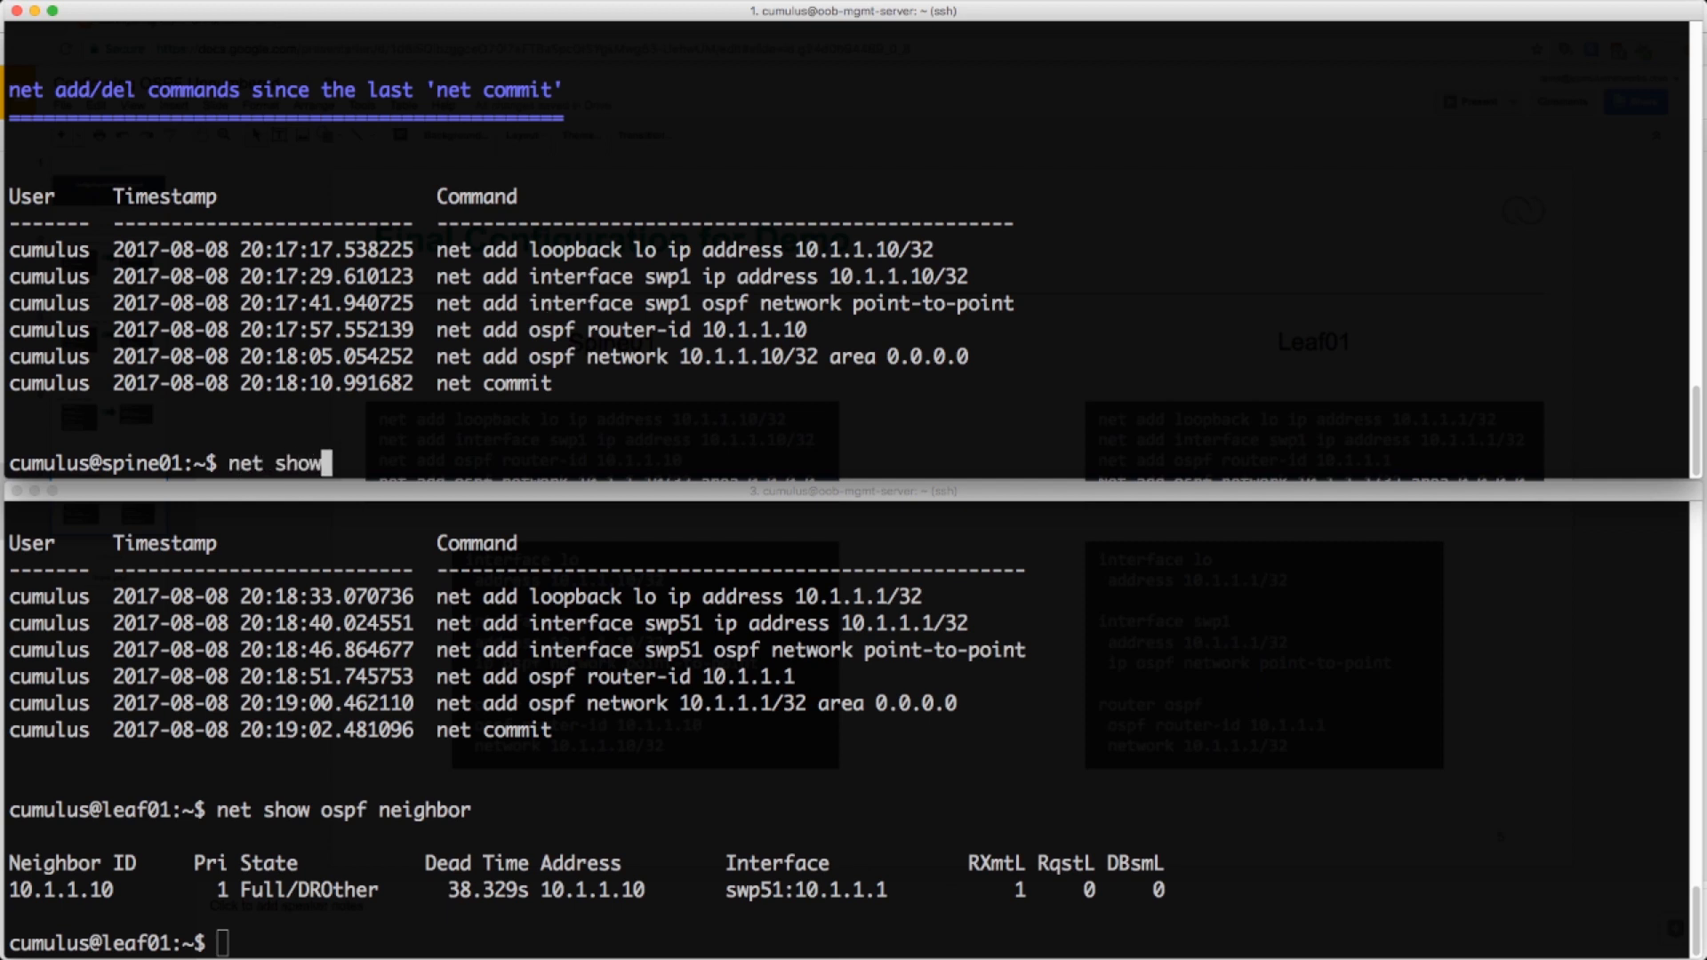
text( ospf neighbor)
key(Return)
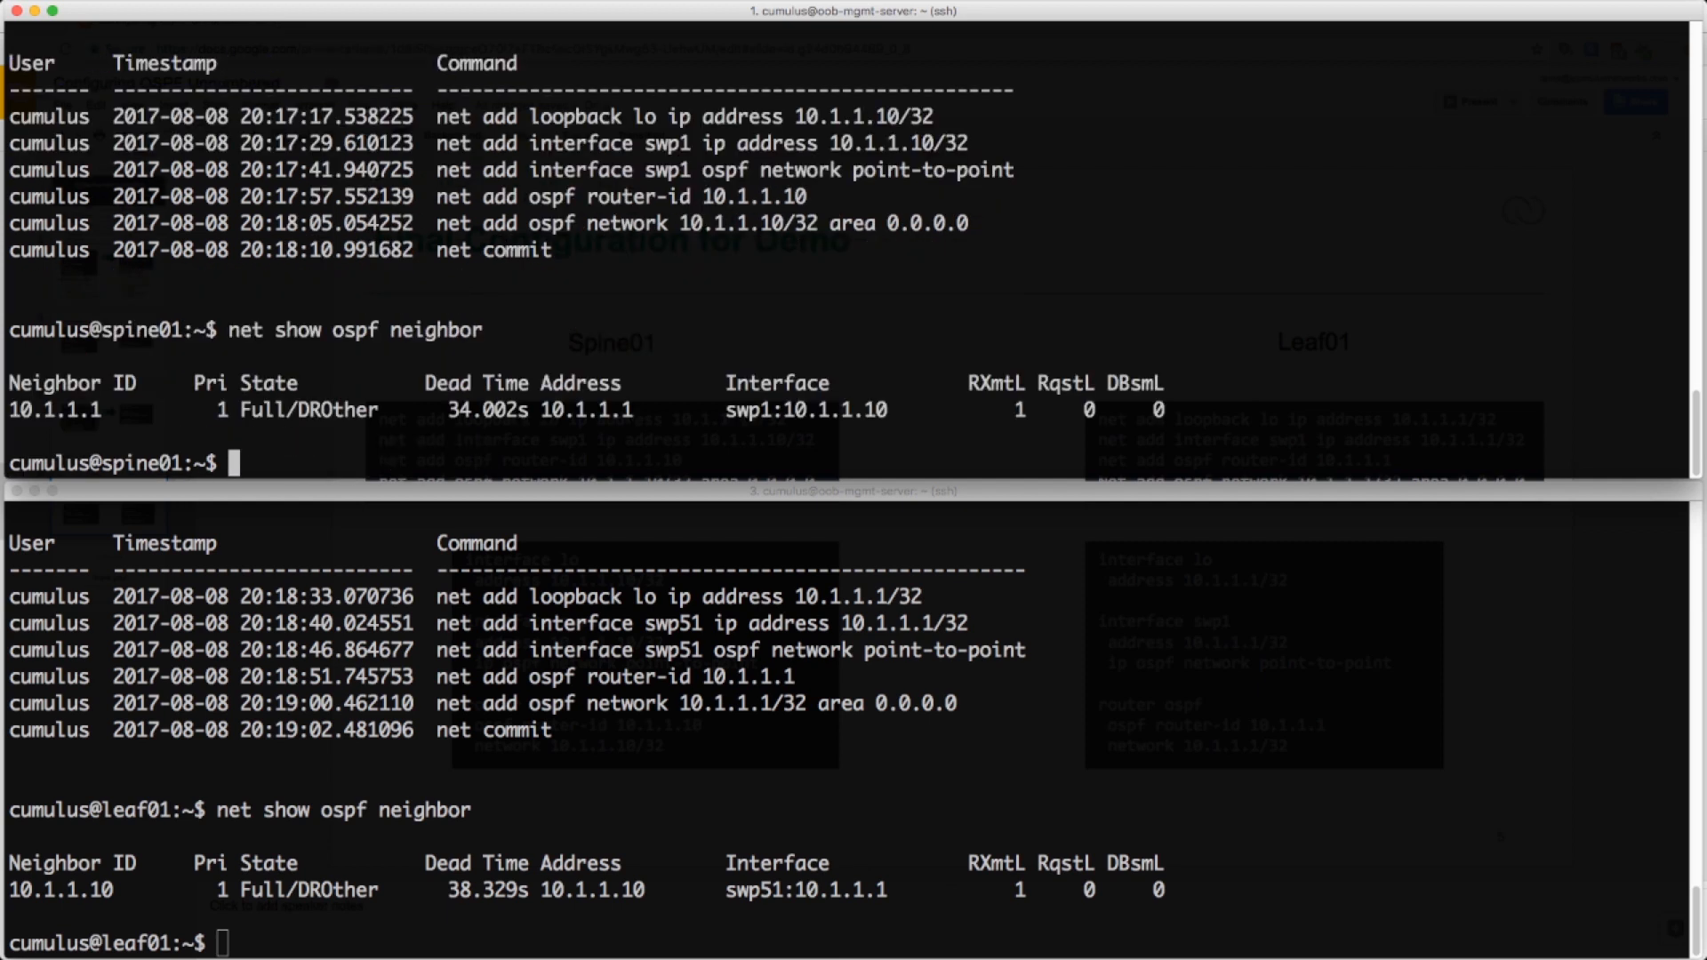